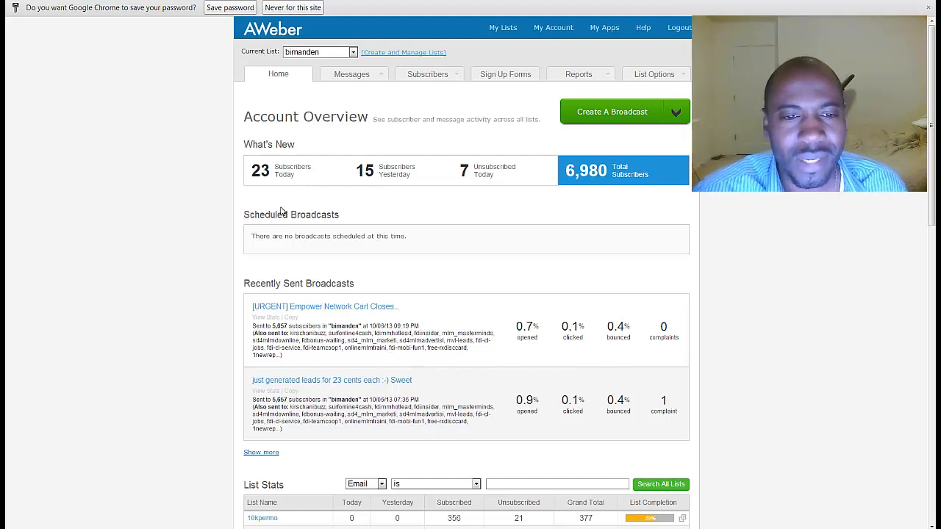
Step: Check yesterday's subscriber count in the AWeber account overview and switch to the Bing Ads campaigns page
drag(358, 170, 371, 170)
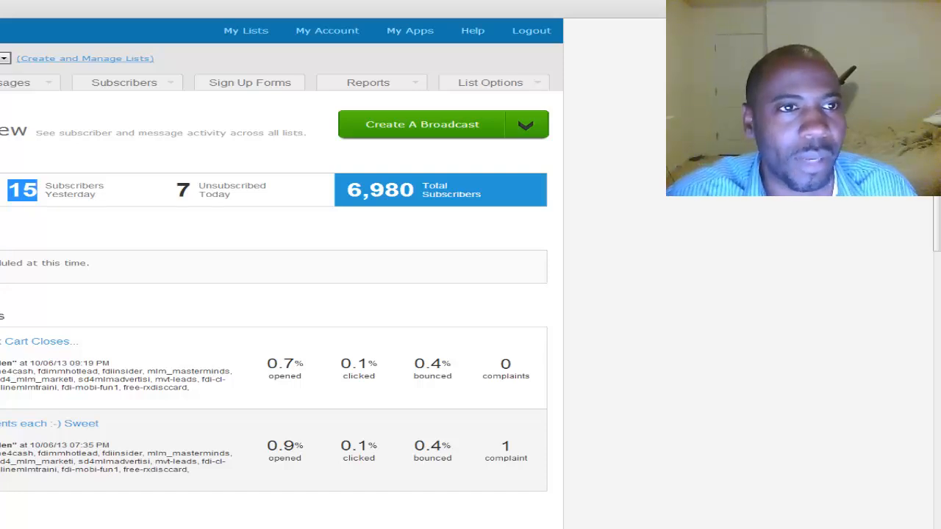
key(ctrl+Tab)
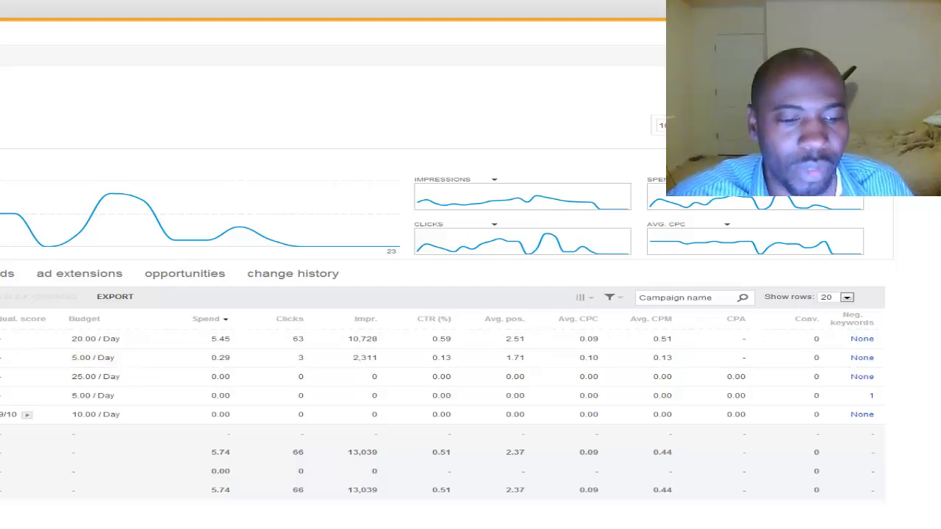
Step: Open Calculator and divide the 5.45 campaign spend by 23 subscribers
click(4, 525)
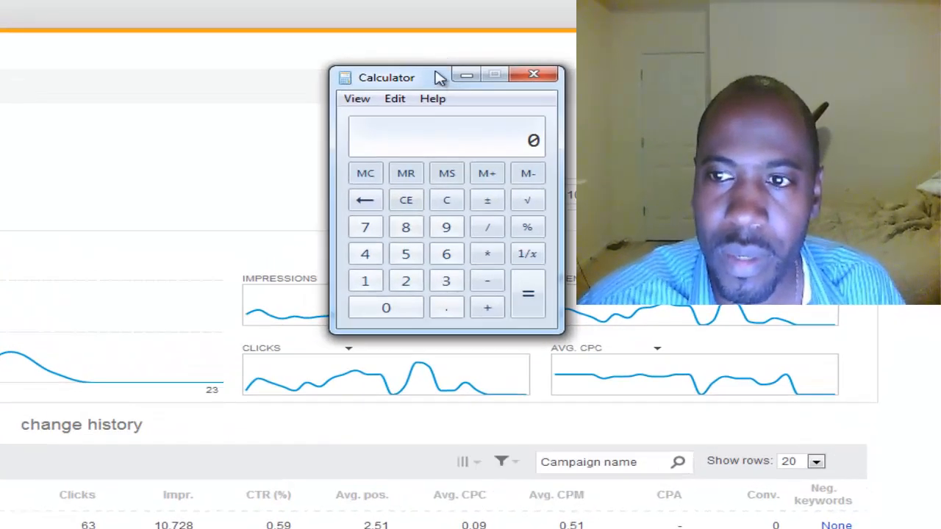
drag(439, 78, 424, 10)
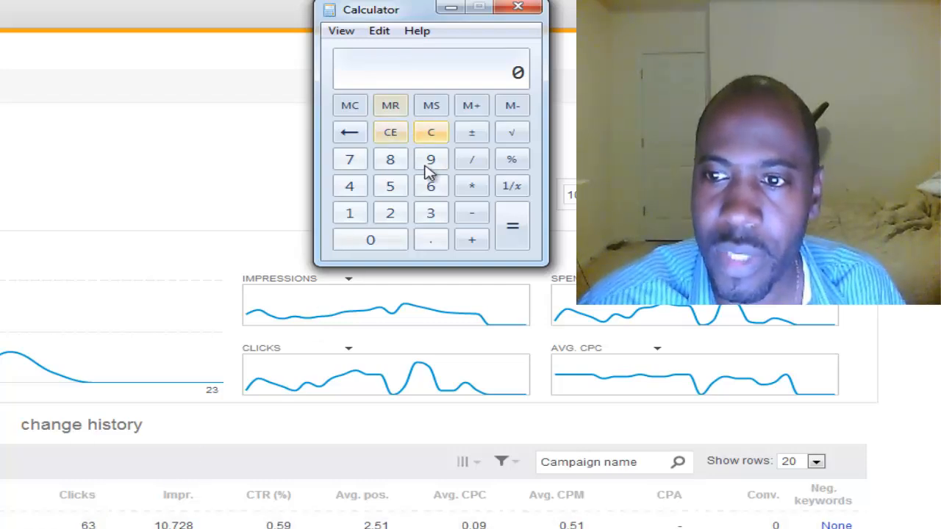
click(391, 186)
click(429, 241)
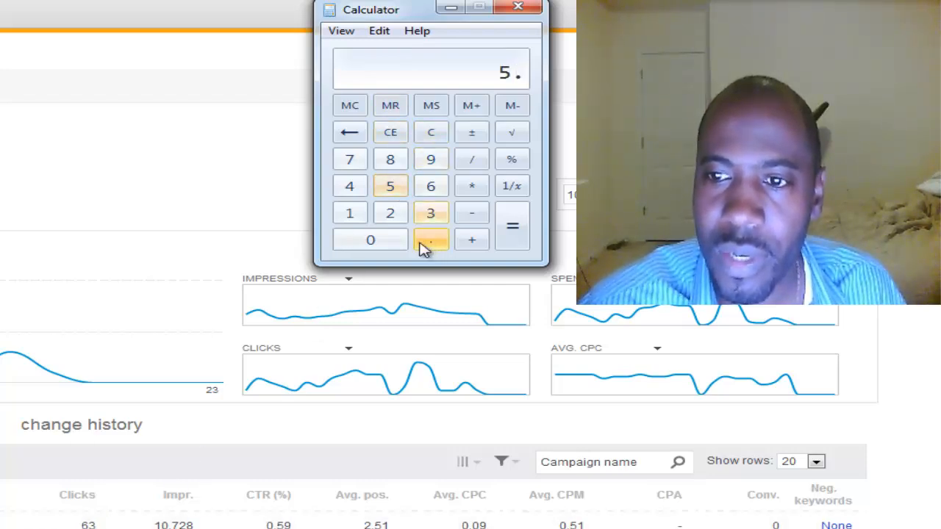
click(351, 188)
click(390, 186)
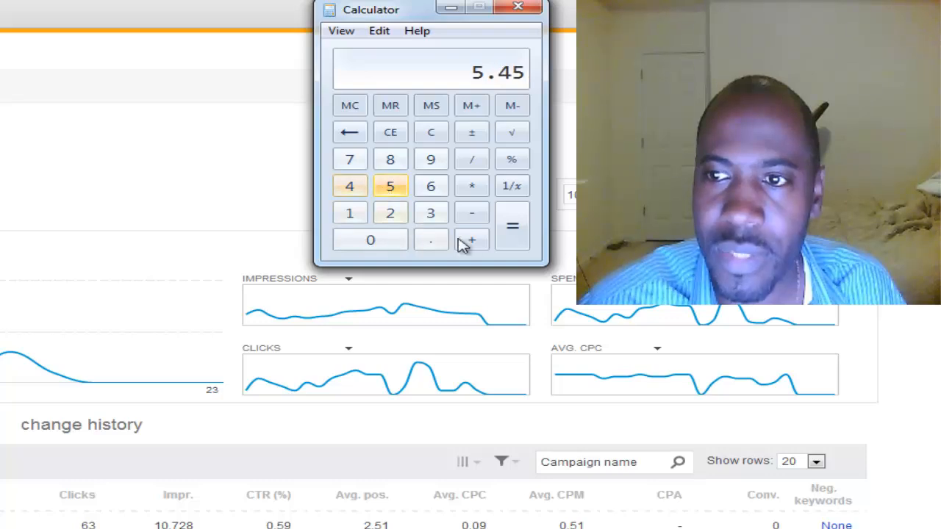
click(475, 167)
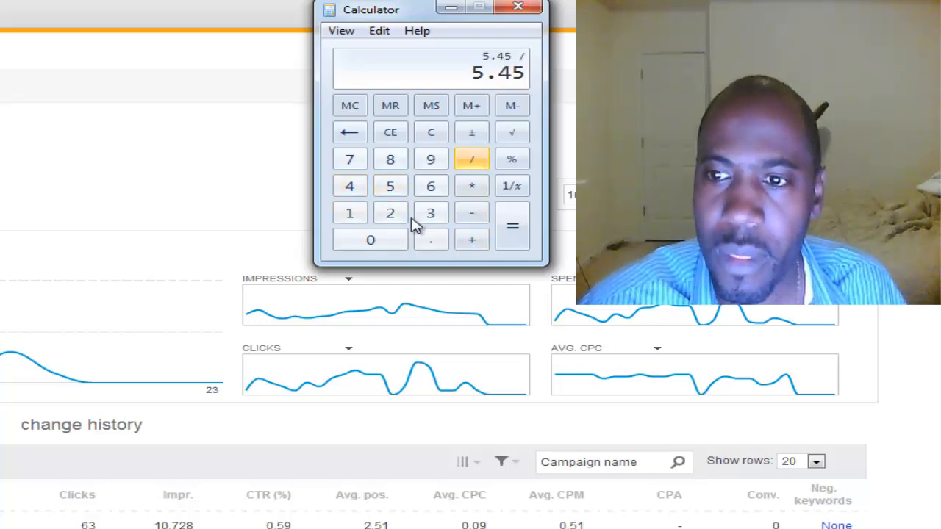
click(393, 211)
click(440, 216)
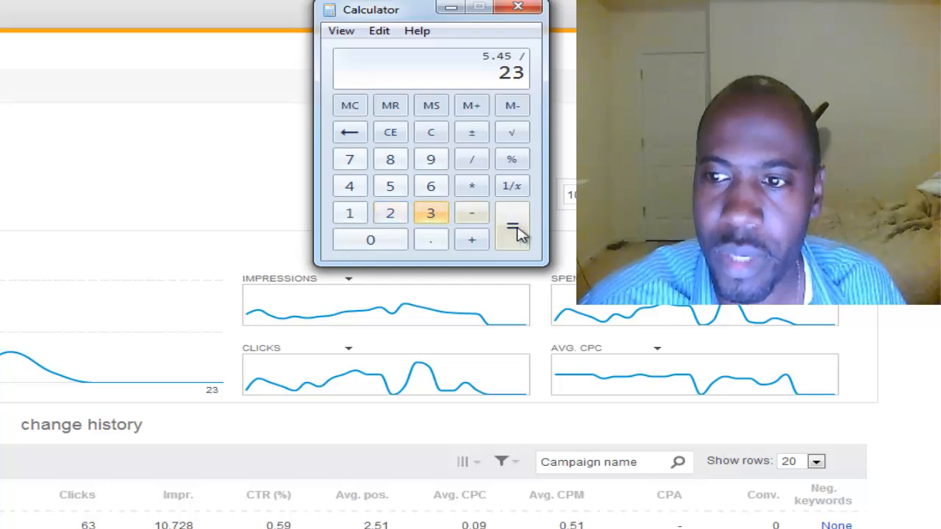
click(515, 230)
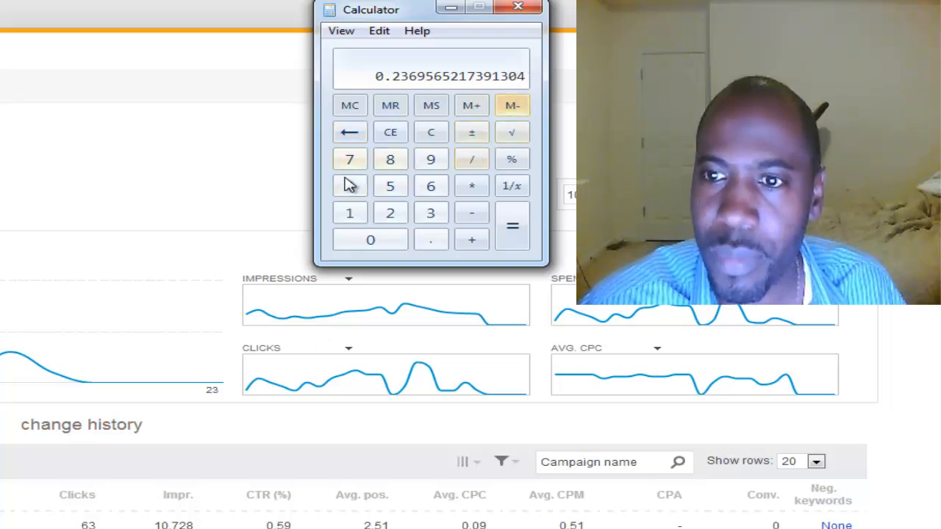
Step: Add the two campaign spends, 5.45 and 0.29, in the calculator
text(5.45)
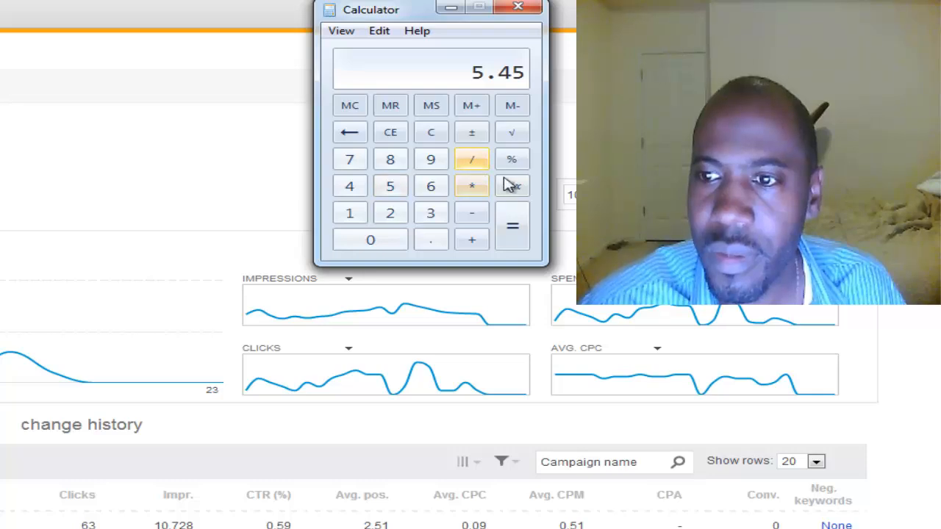
click(477, 241)
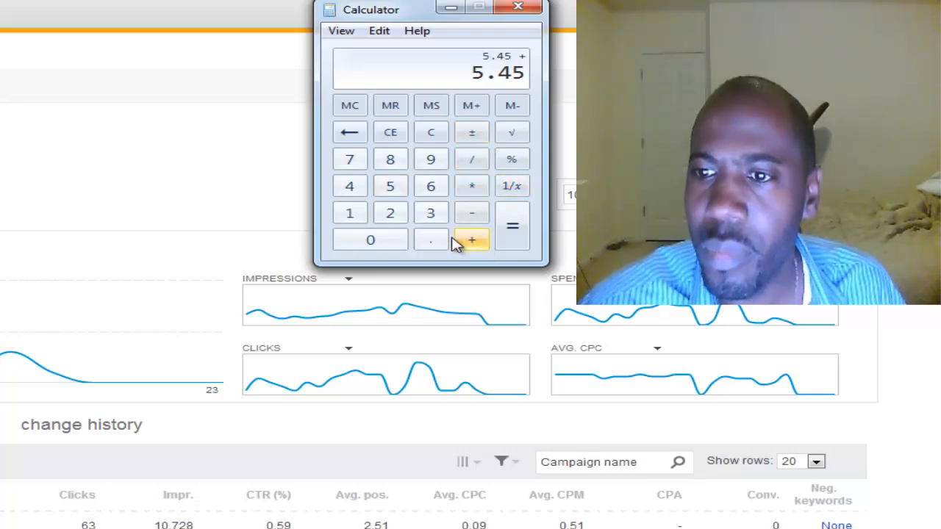
click(432, 239)
click(392, 214)
click(431, 160)
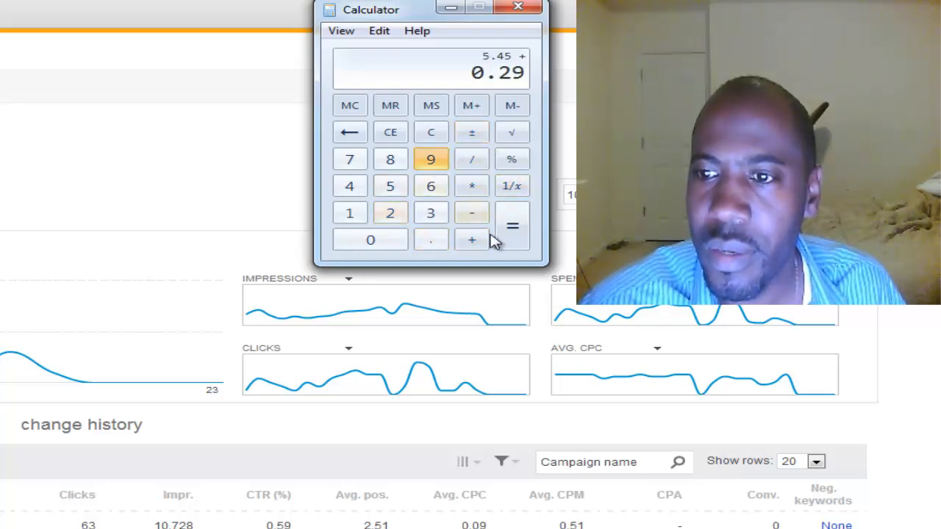
click(511, 231)
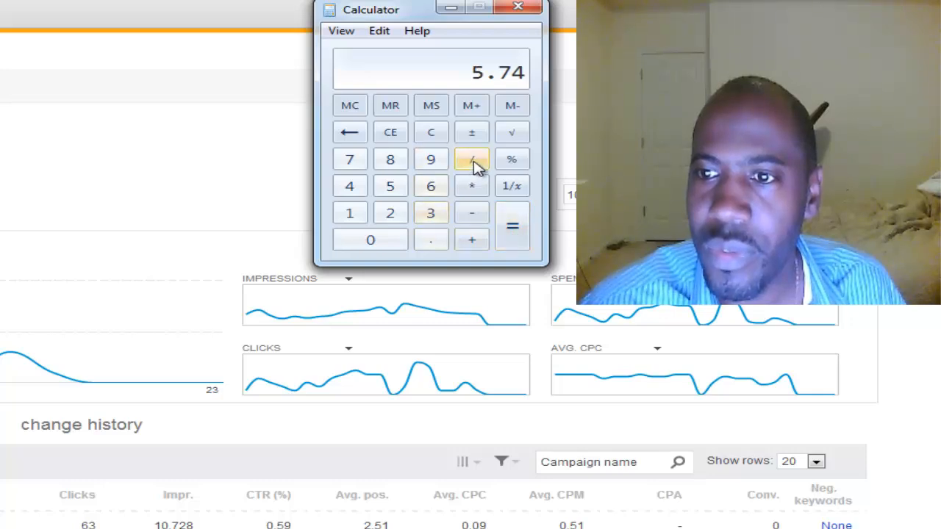
Step: Divide the combined spend by 23 subscribers and minimize the calculator
click(471, 161)
click(393, 214)
click(433, 216)
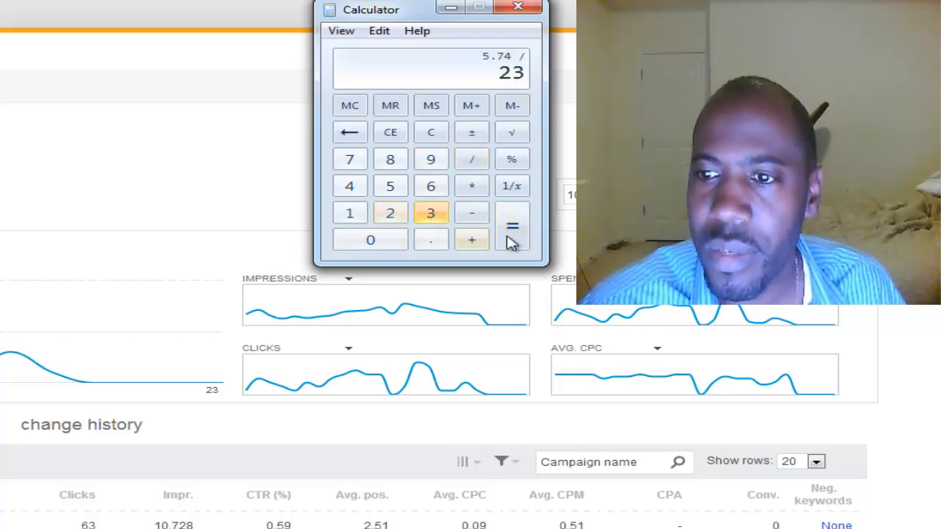
click(509, 237)
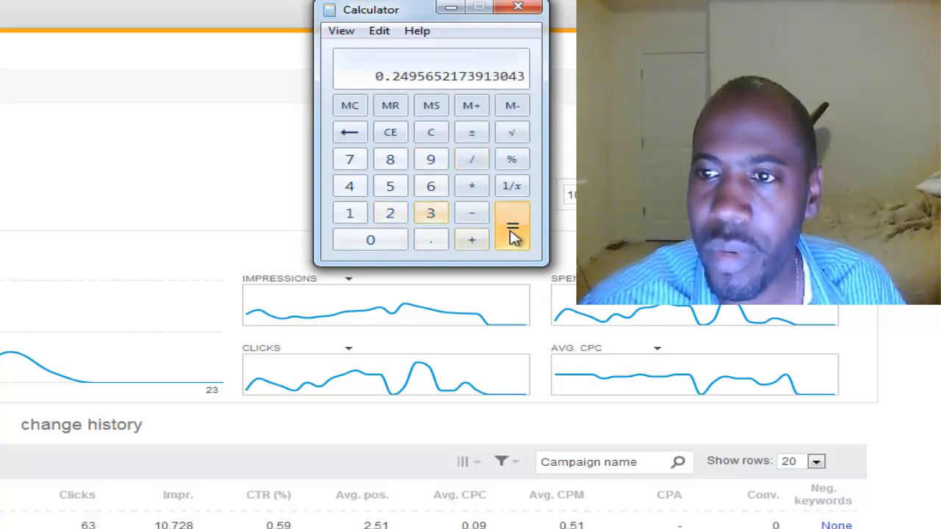
click(431, 106)
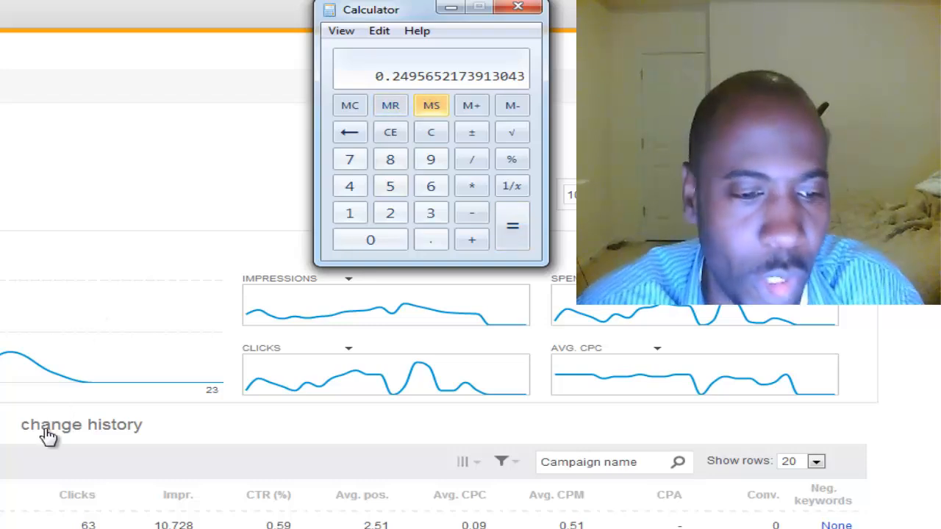
click(451, 8)
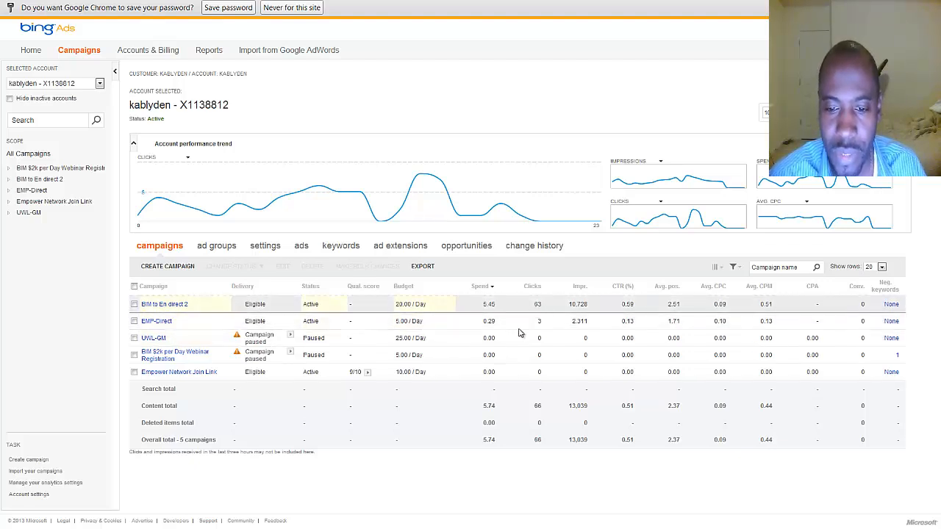
Step: Restore the calculator, divide 23 by 64 to get the opt-in rate, and minimize it again
click(337, 527)
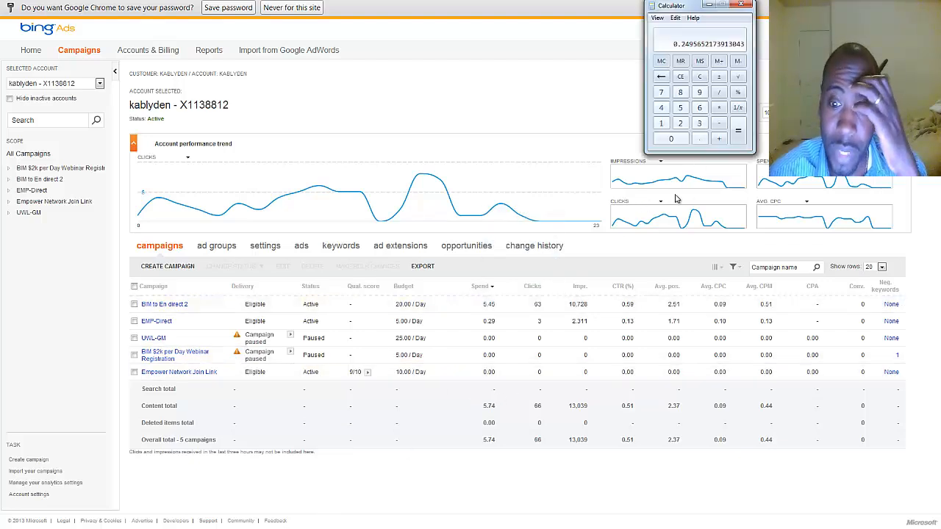
click(682, 125)
click(699, 125)
click(719, 92)
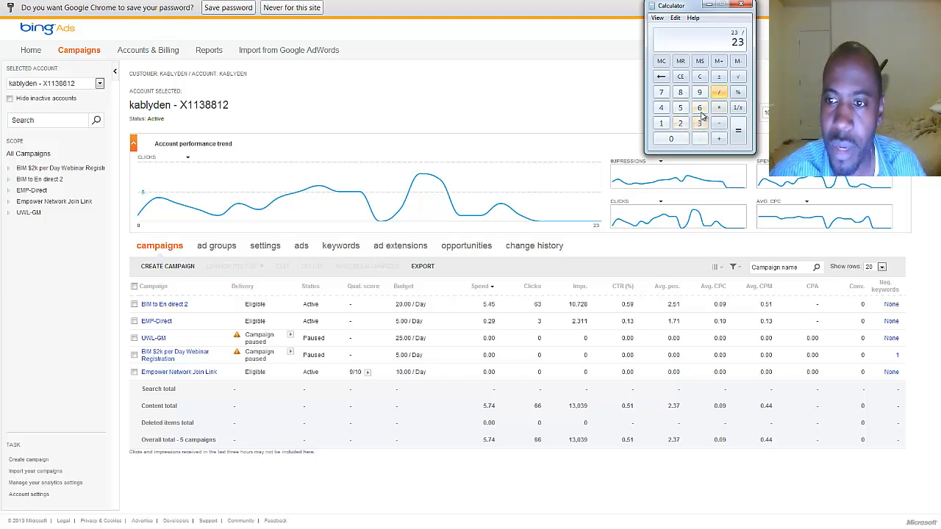
click(699, 107)
click(664, 110)
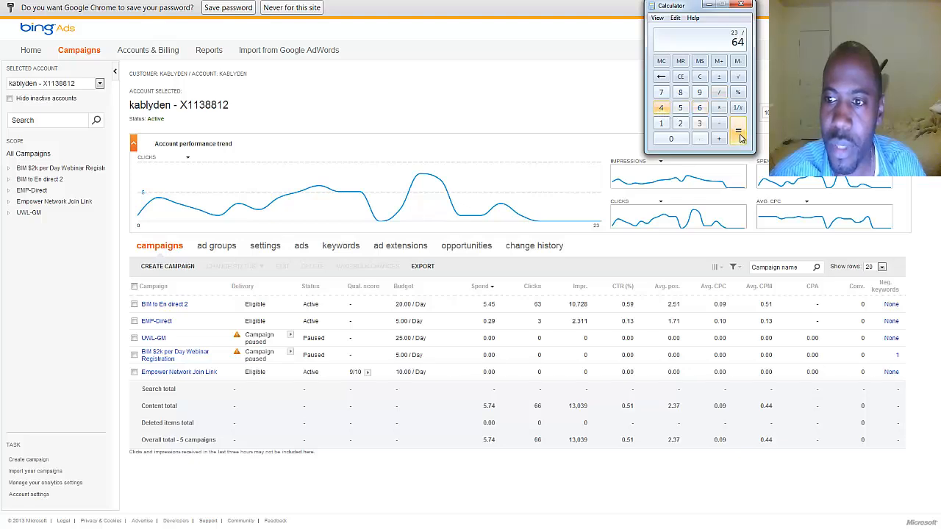
click(736, 136)
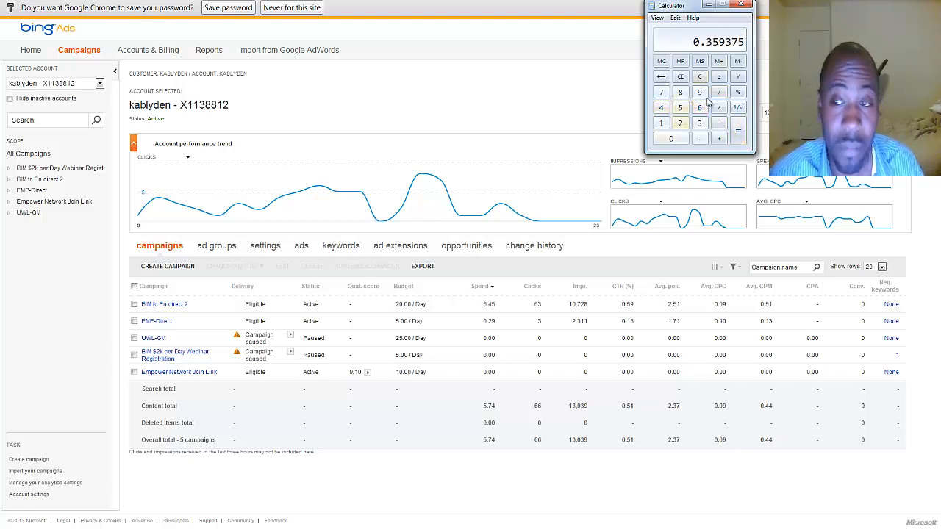
click(710, 5)
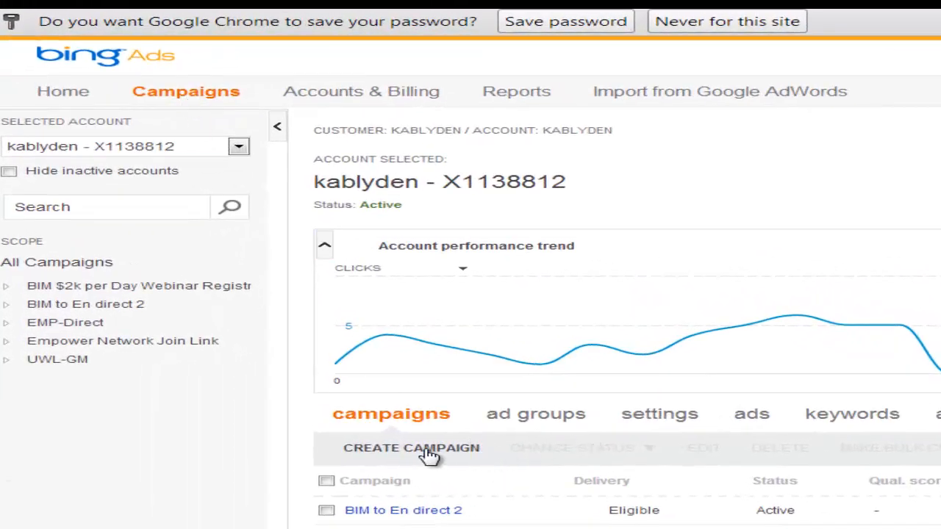
Step: Create a new Bing Ads campaign and name it "EN direct2 test"
click(422, 454)
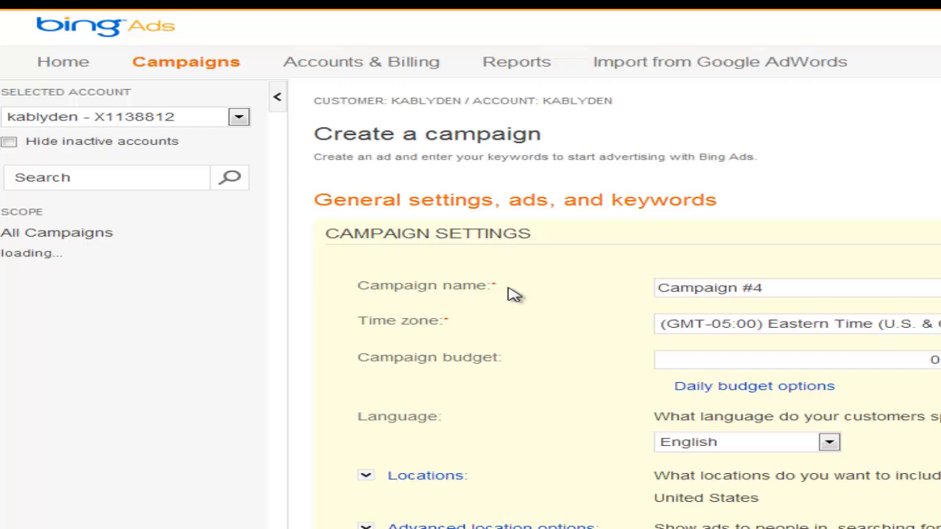
click(803, 289)
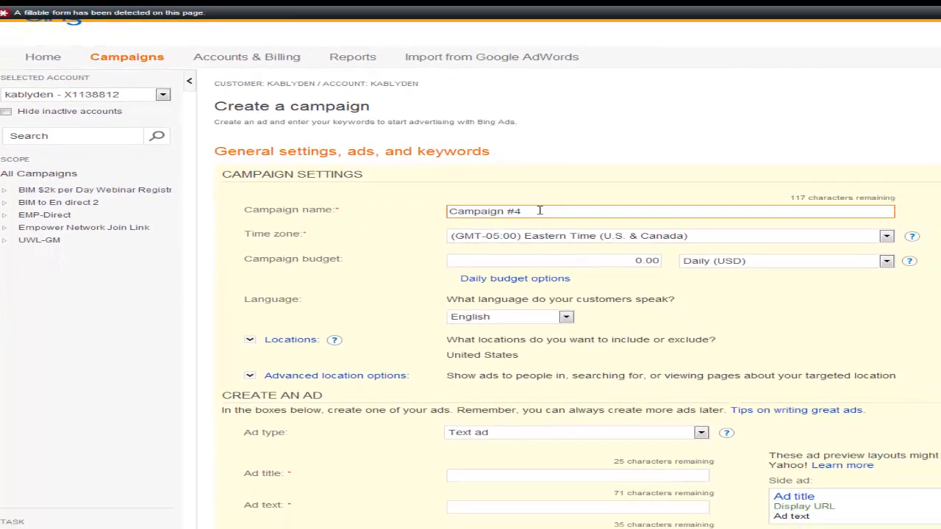
key(ctrl+a)
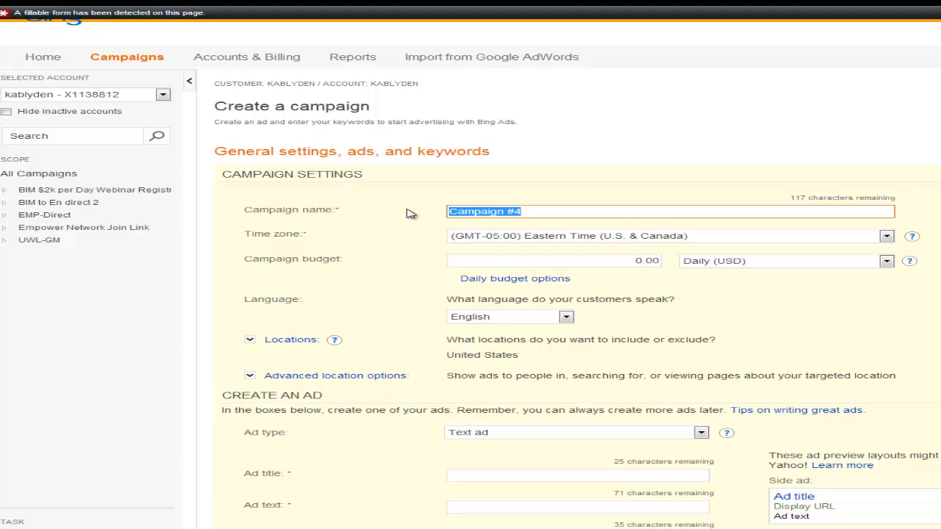
text(EN)
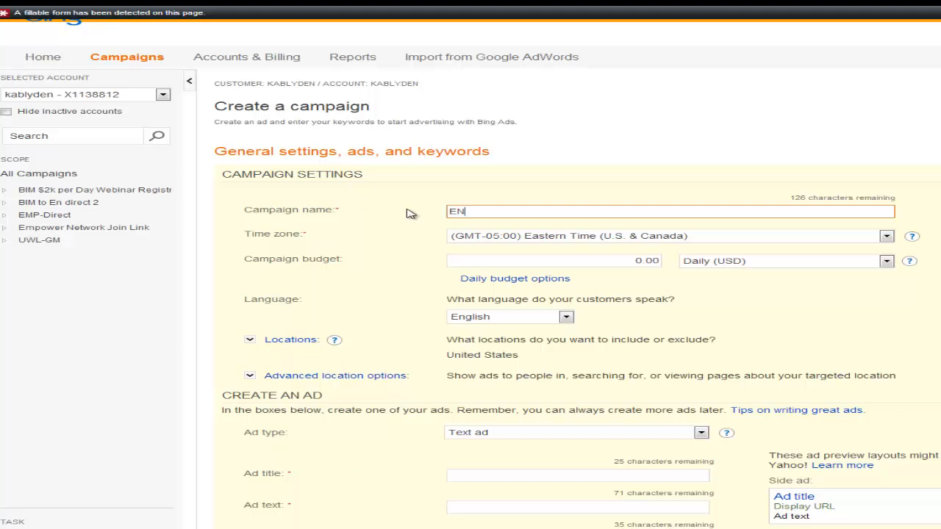
text( direct2 test)
Step: Set the campaign's daily budget to 10.00 USD
click(644, 261)
double_click(637, 260)
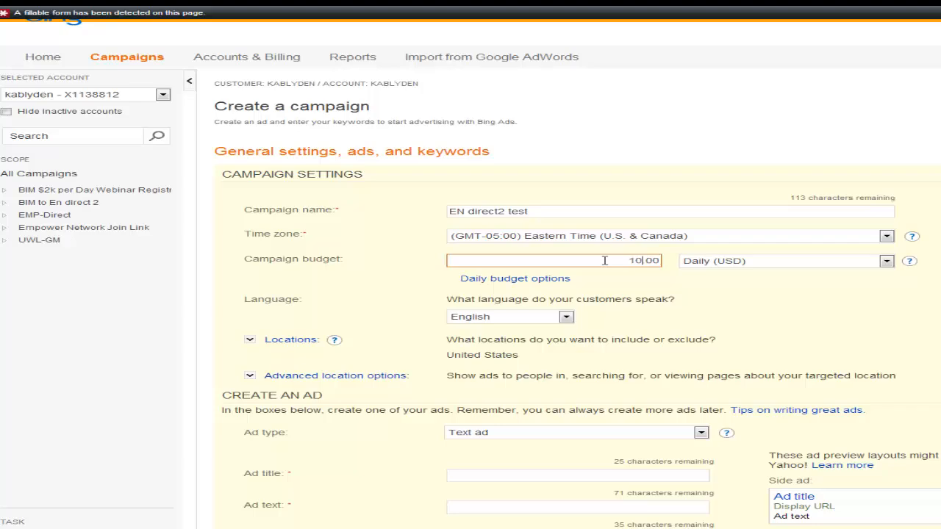
click(791, 310)
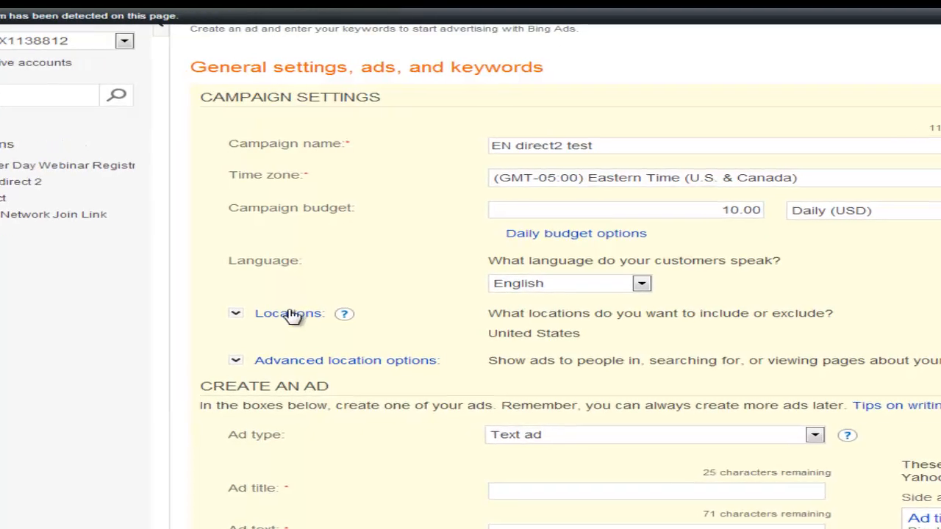
click(122, 320)
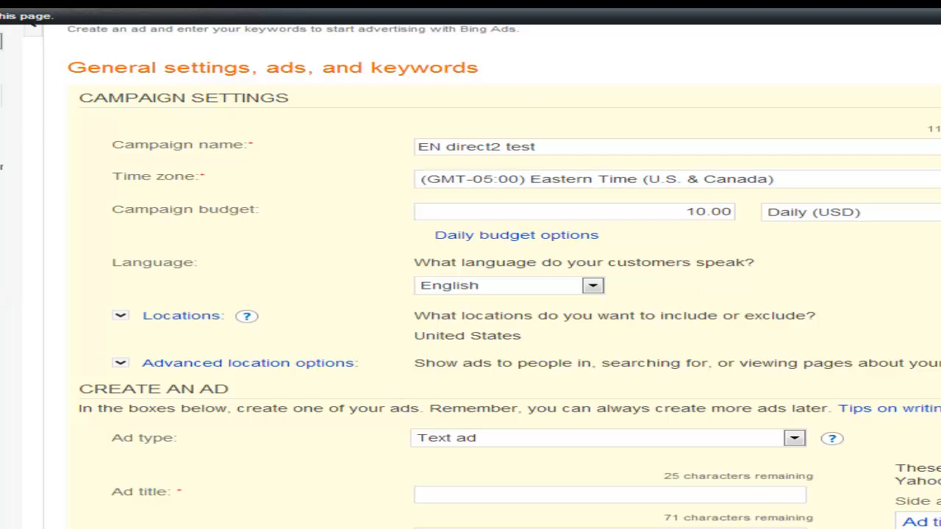
Step: Enter "Make $2k Daily Click Here" as the title of the text ad
scroll(385, 269, down, 1)
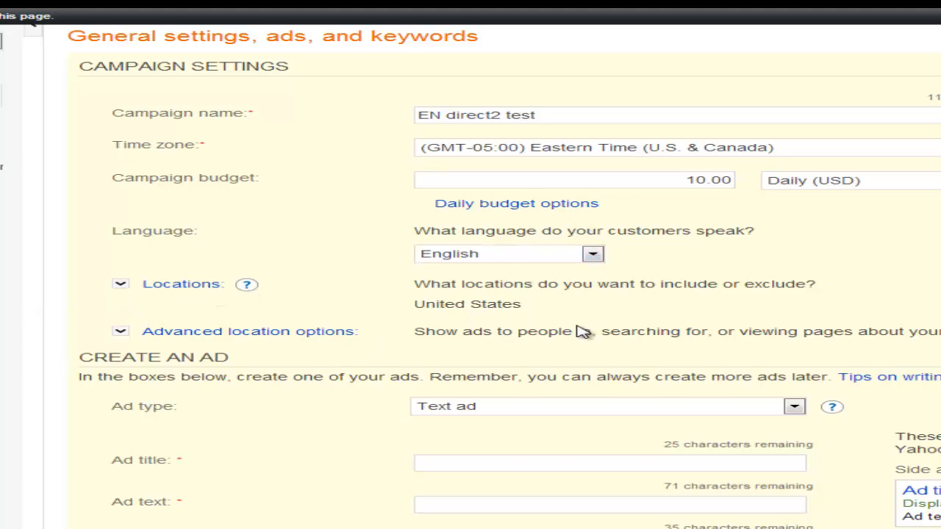
scroll(470, 294, down, 3)
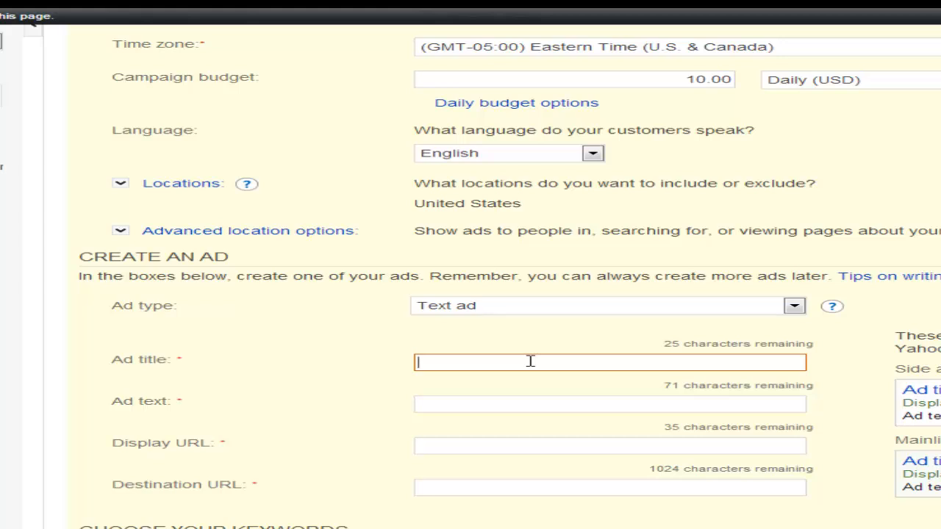
text(Get)
key(ctrl+a)
text(Make $2k Daily Click Here)
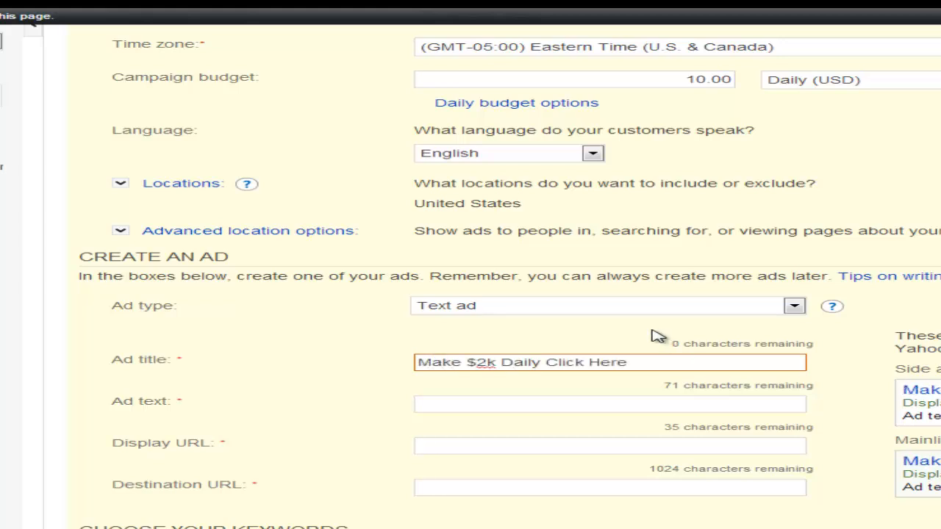
Step: Enter "Free Video: How 3 Avg Guys Went From 0-$2k Per Day In 30Days Click Here" as the ad text
click(529, 405)
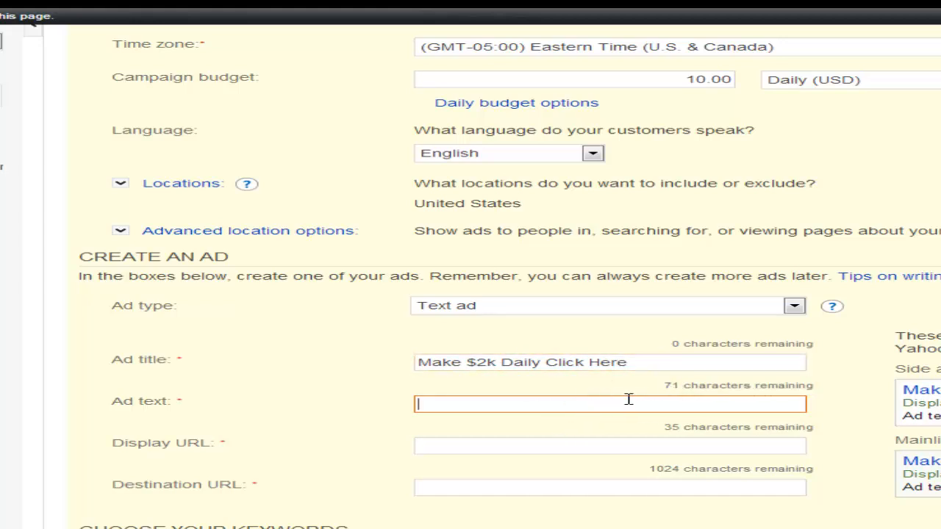
text(Free)
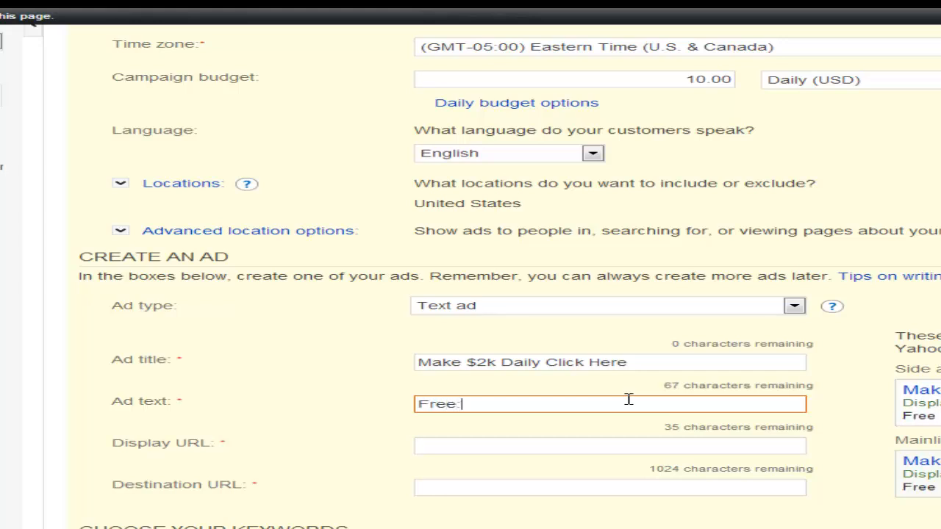
key(ctrl+v)
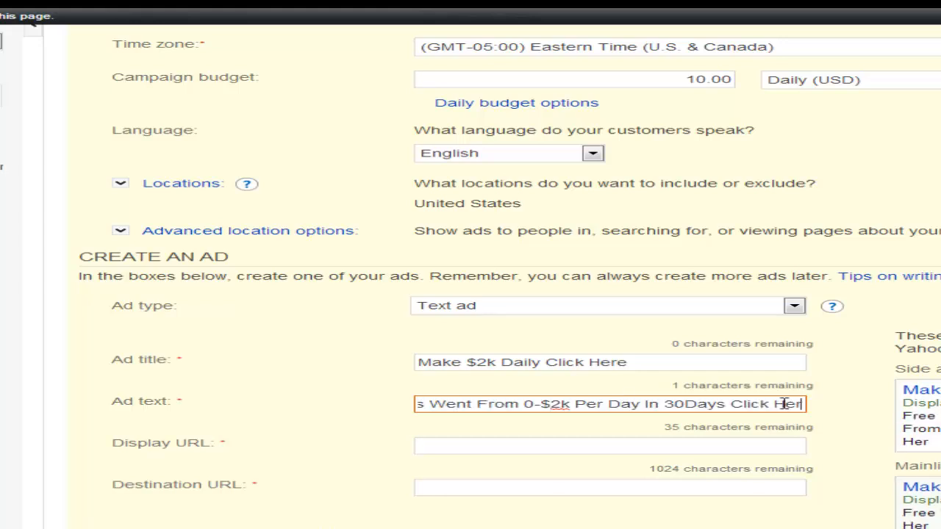
text(e)
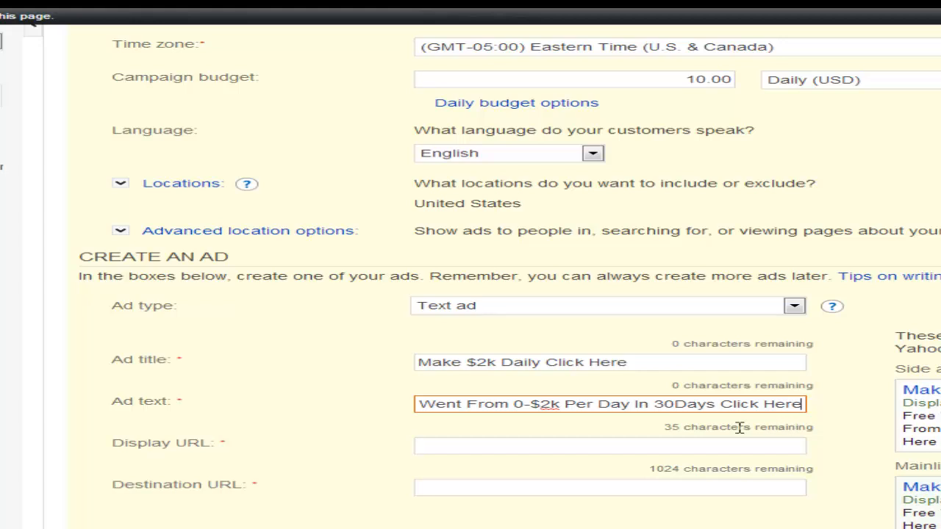
click(700, 445)
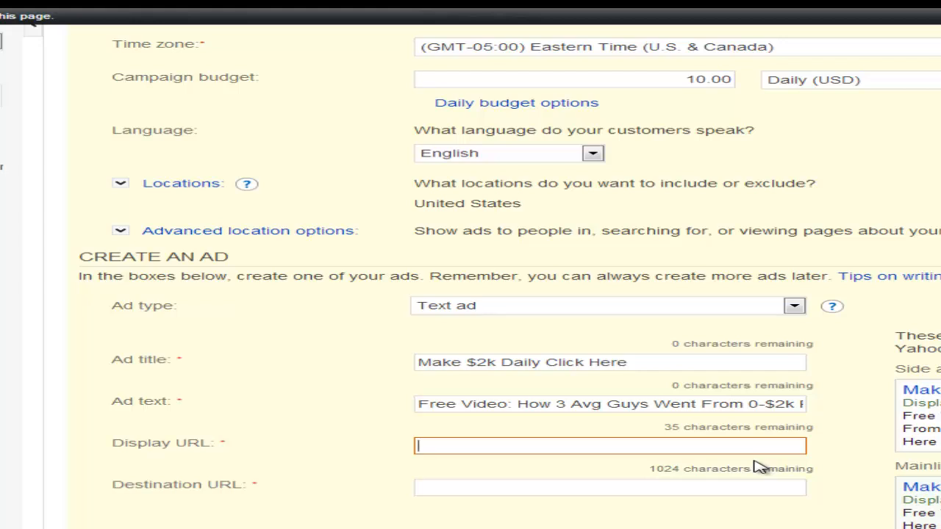
text(Http)
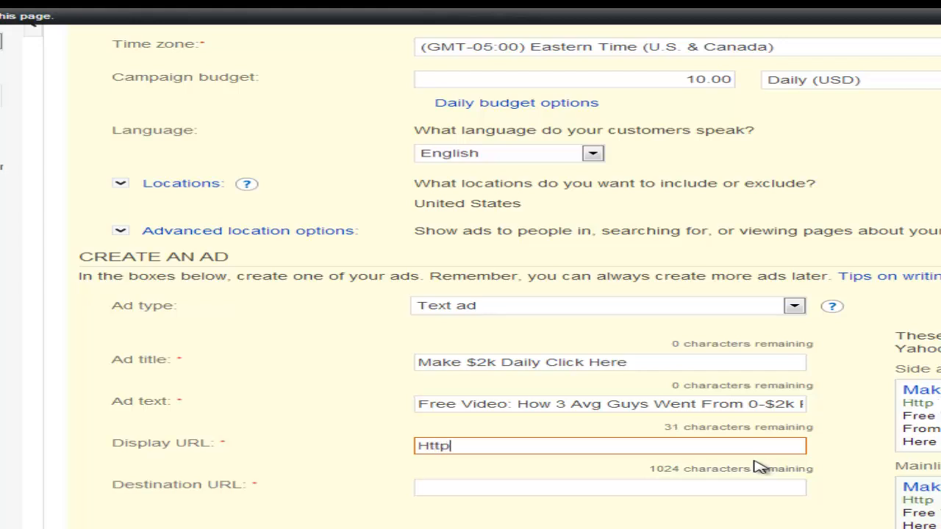
text(://)
key(Home)
key(Delete)
text(h)
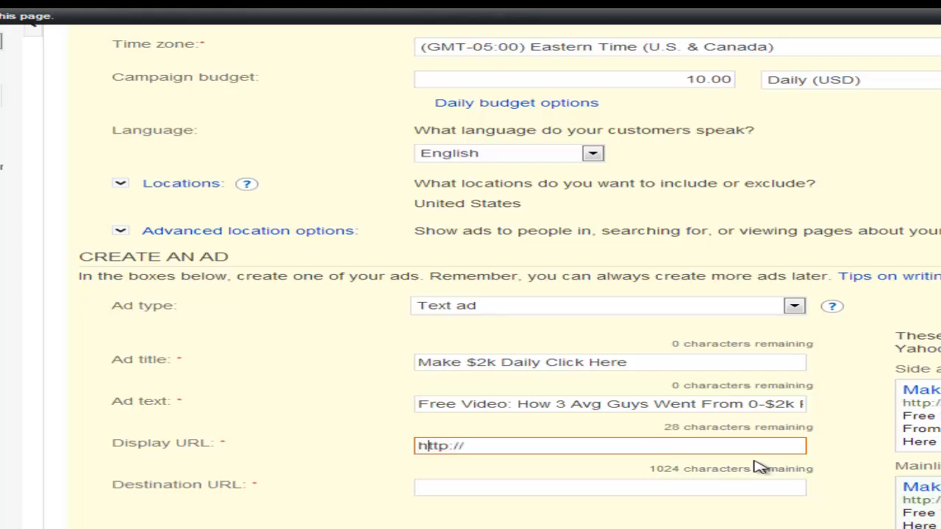
key(Right)
key(Right)
key(Right)
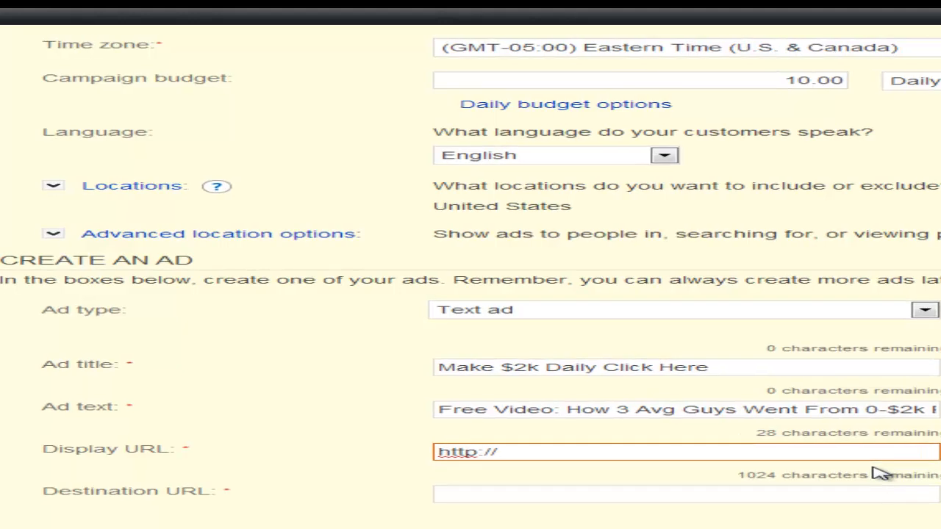
text(kirschanblyden.com/2kperday)
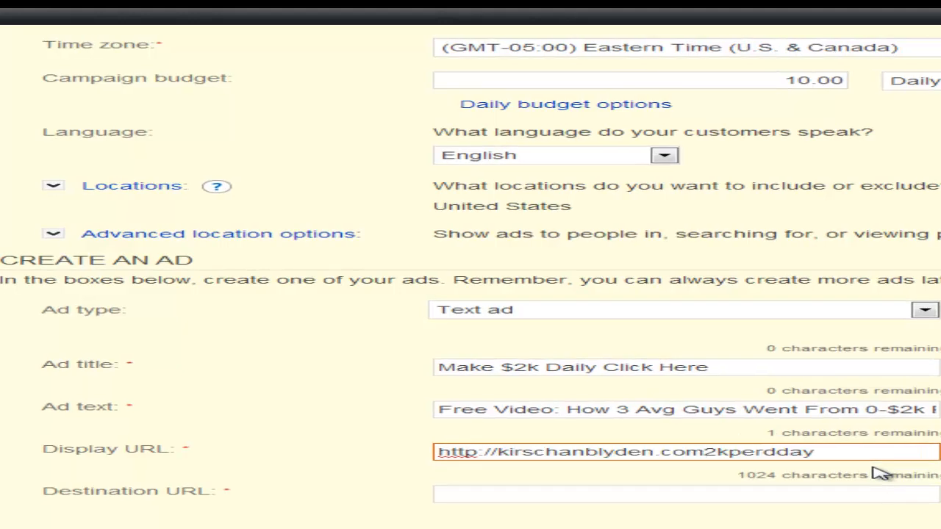
text(/)
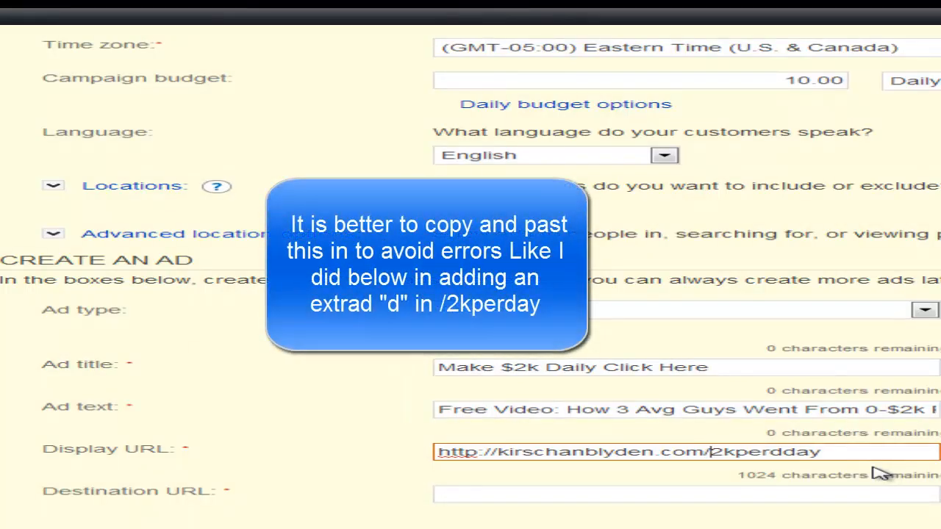
click(742, 501)
key(ctrl+v)
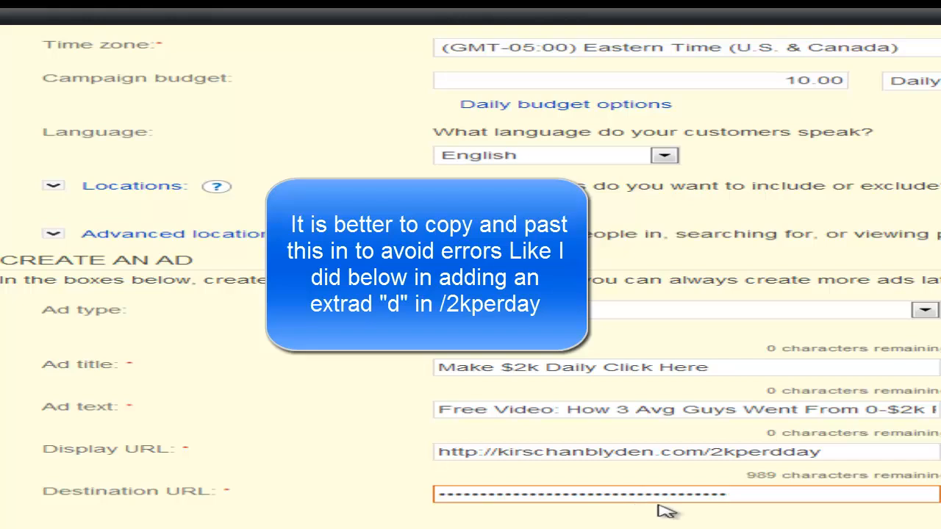
click(209, 494)
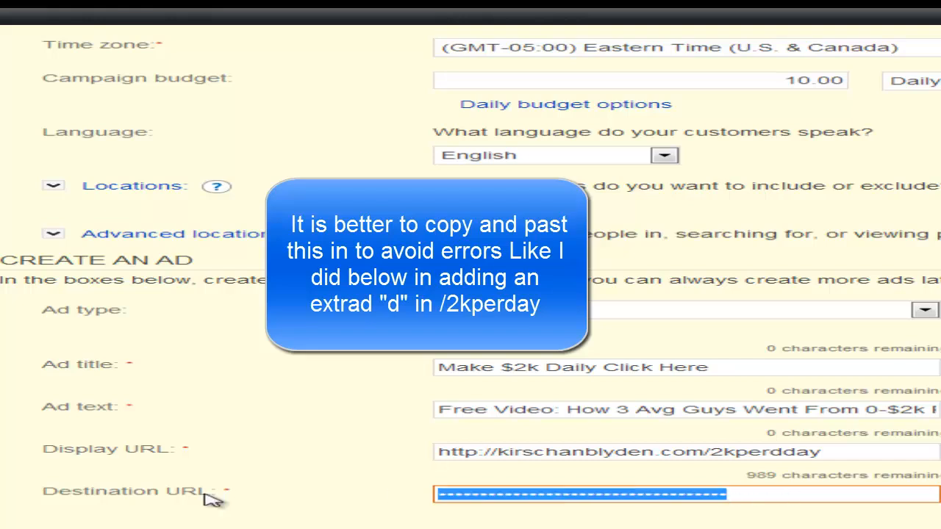
key(BackSpace)
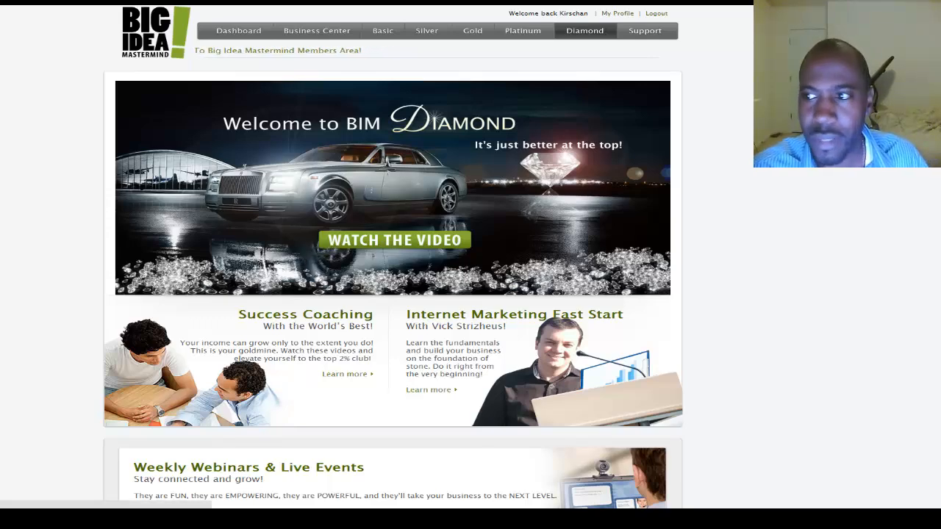
Step: In the Big Idea Mastermind members area, find the Software Suite and open Tracker 123
scroll(393, 257, down, 2)
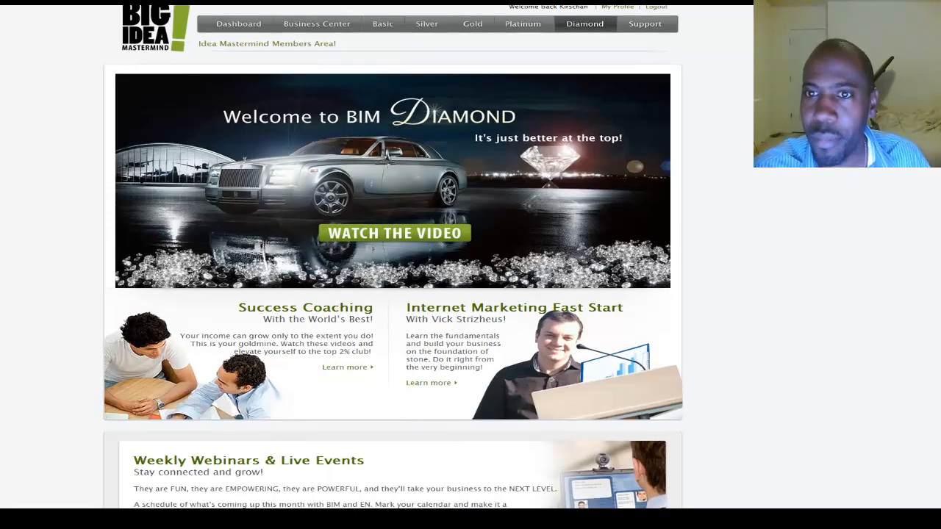
scroll(393, 257, down, 10)
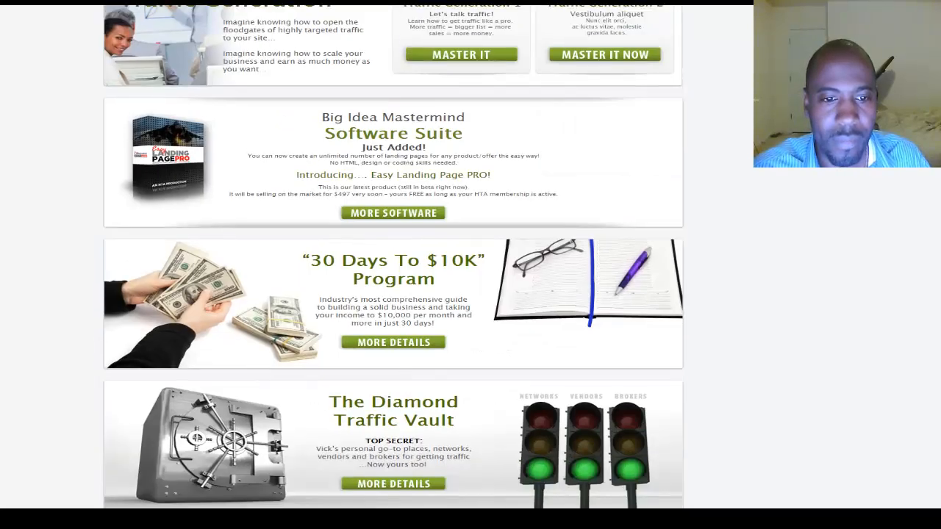
click(414, 206)
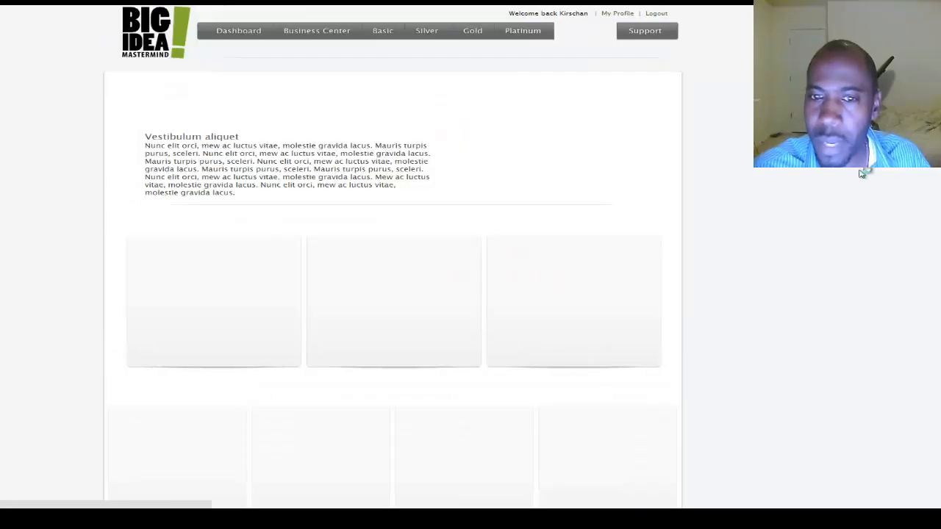
scroll(846, 170, down, 1)
scroll(393, 258, down, 3)
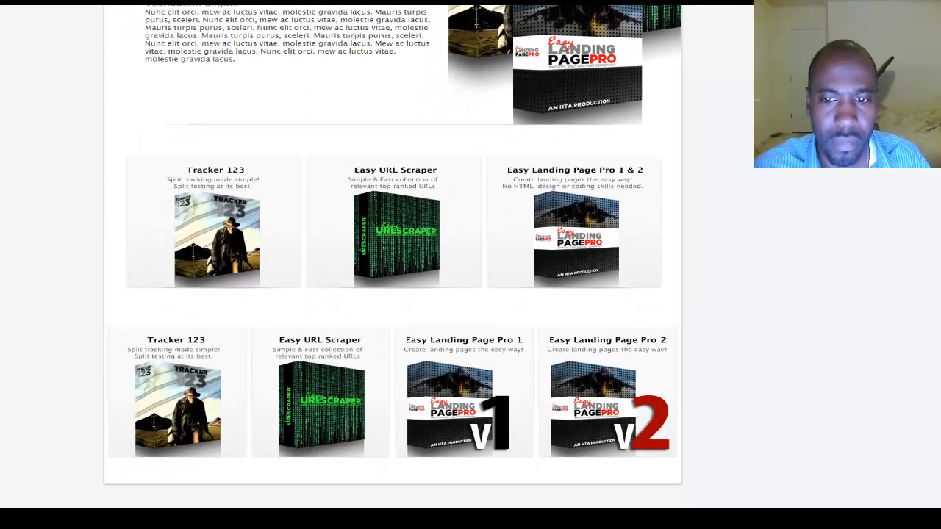
scroll(393, 245, down, 1)
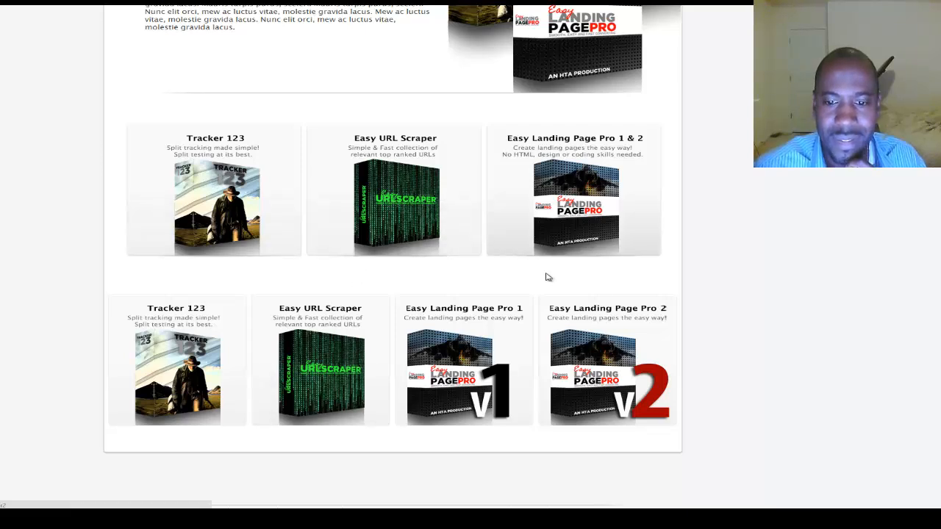
click(200, 352)
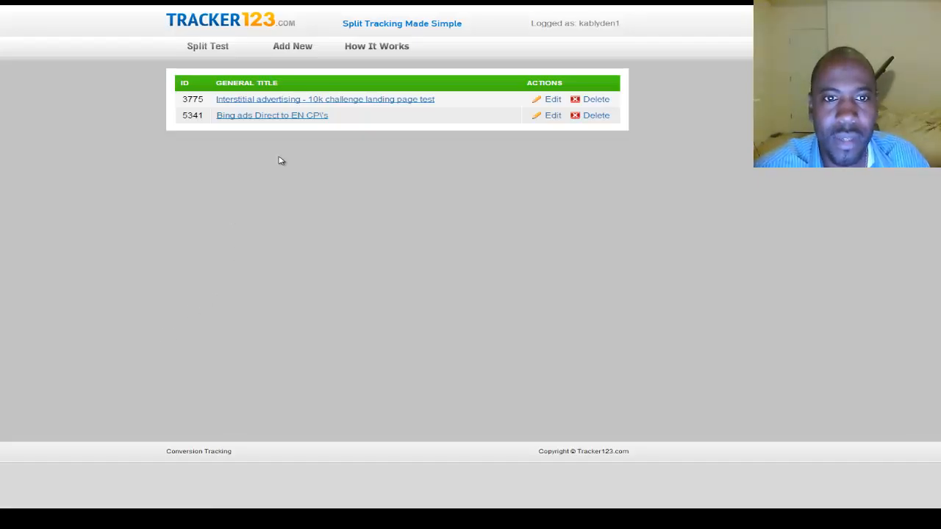
Step: Add a new split test and enter the landing page address ending in /op/2000dailycasestudy/ as its first link
click(298, 46)
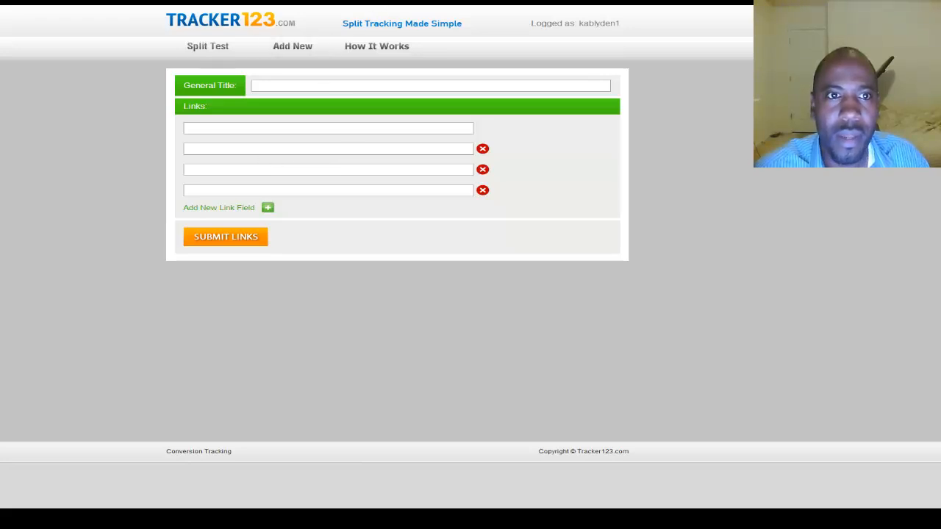
click(77, 6)
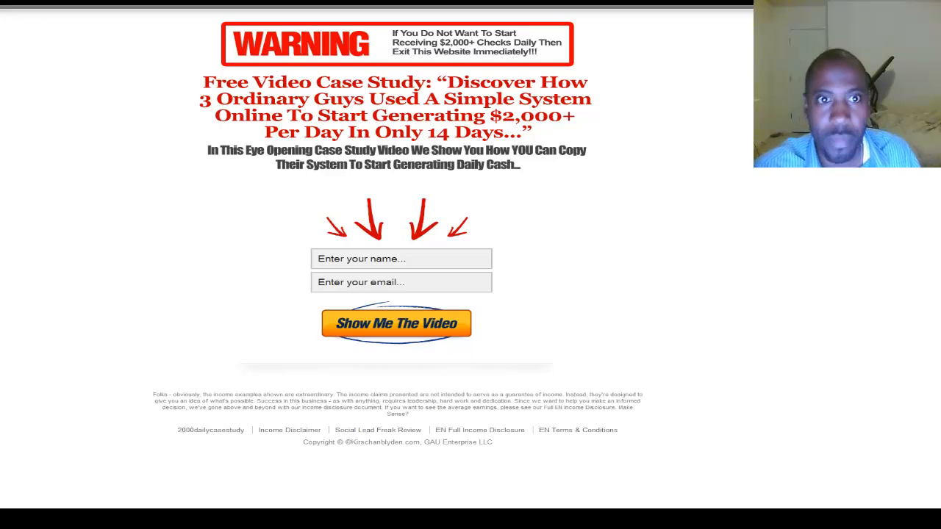
click(188, 3)
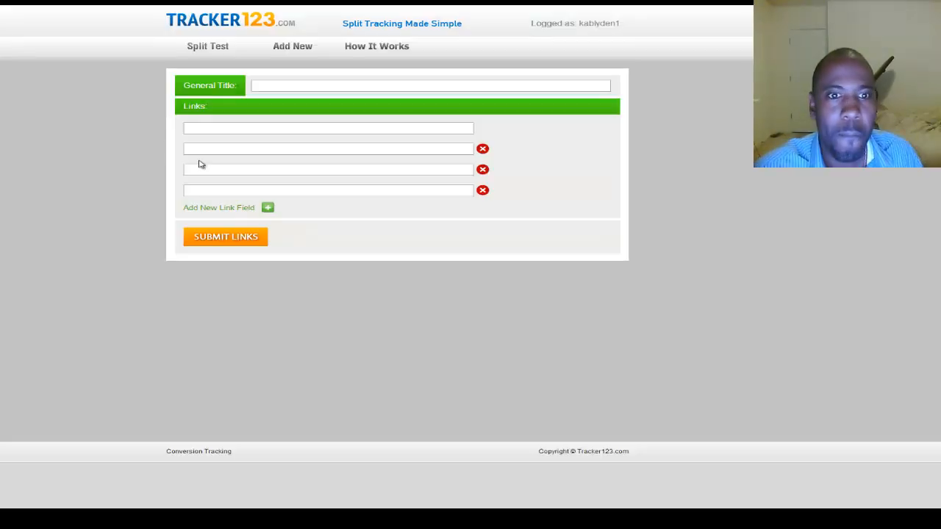
text(http://kirschanblyden.com/op/2000dailycasestudy/)
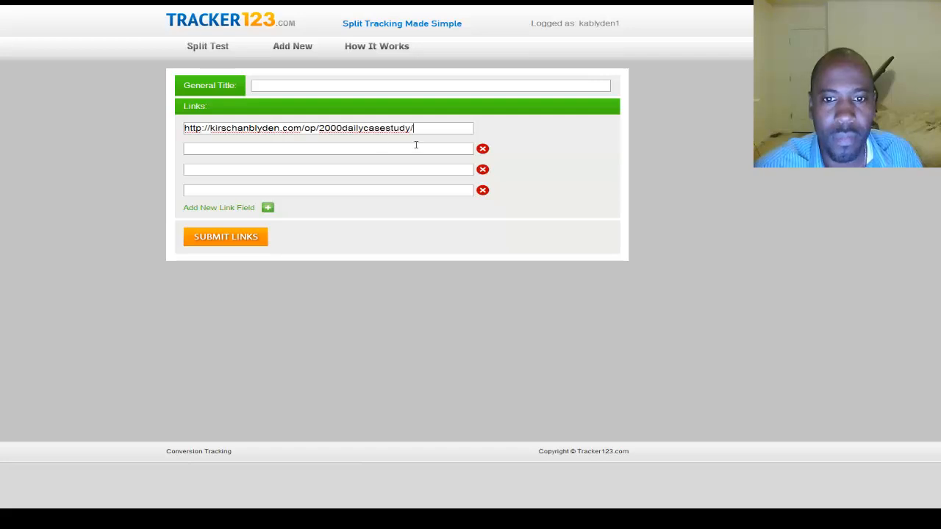
Step: Remove the three empty link fields and submit the split test under the title "2kperday"
click(483, 148)
click(483, 149)
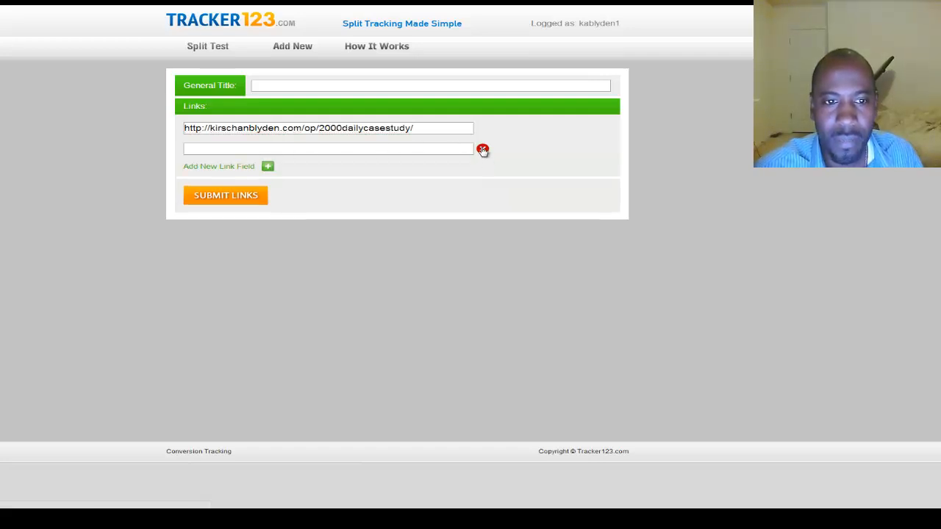
click(483, 148)
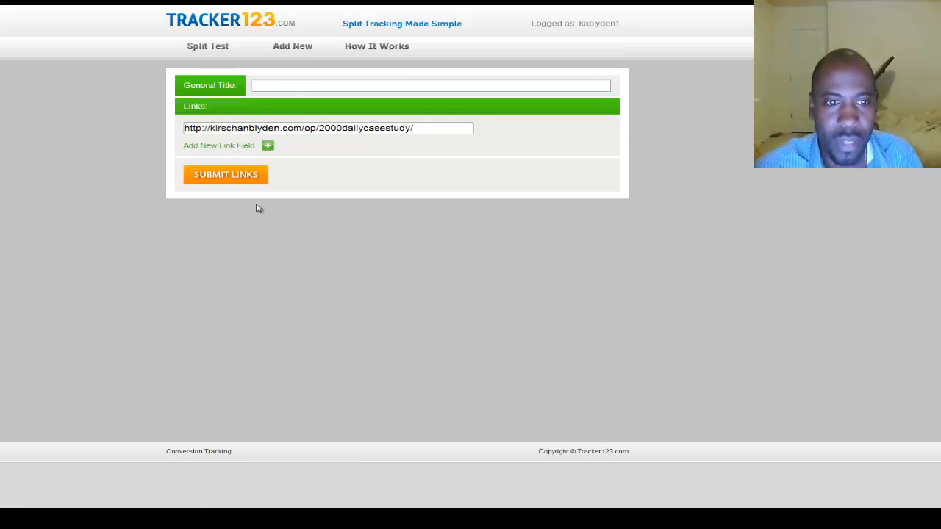
click(246, 180)
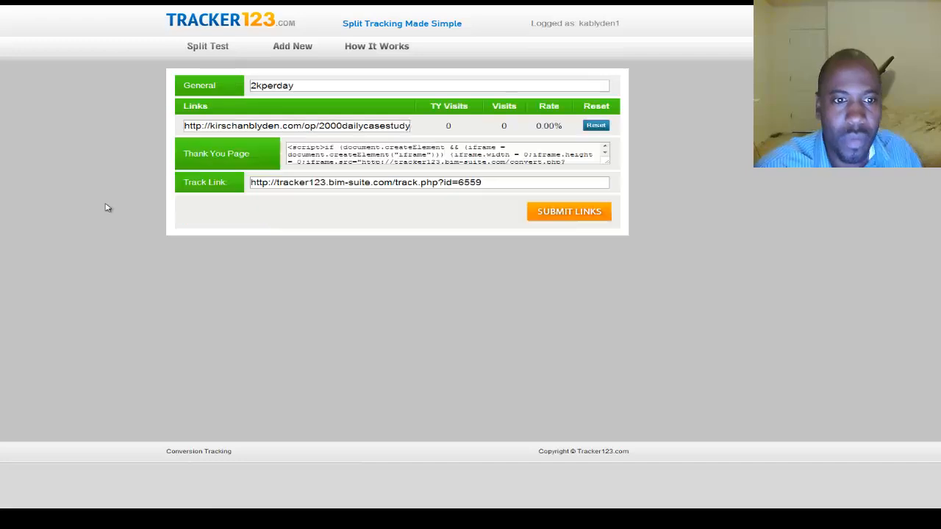
Step: Copy the split test's track link and paste it as the destination URL of the Bing Ads text ad
click(324, 182)
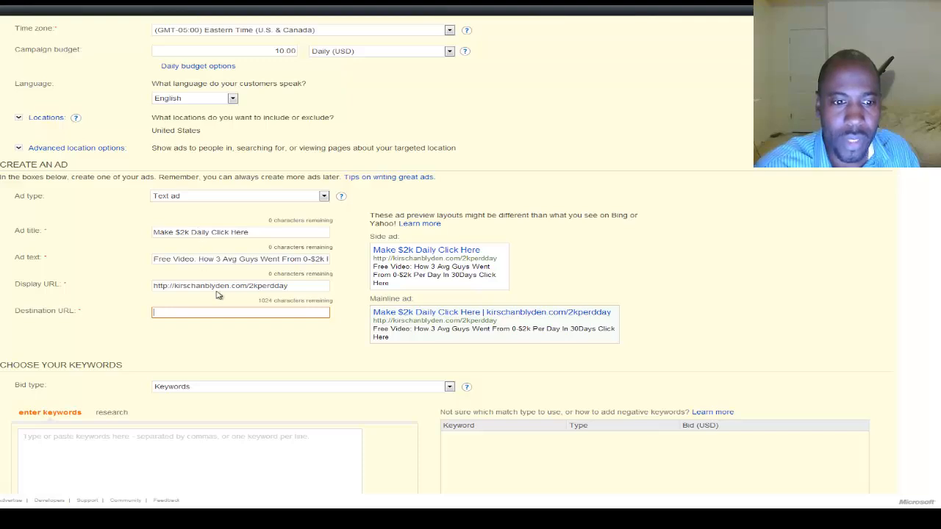
key(ctrl+v)
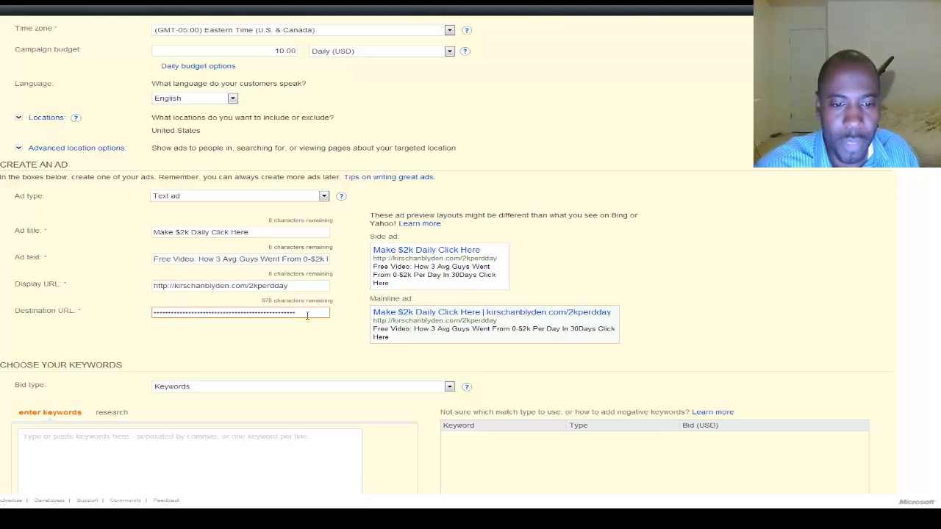
click(307, 342)
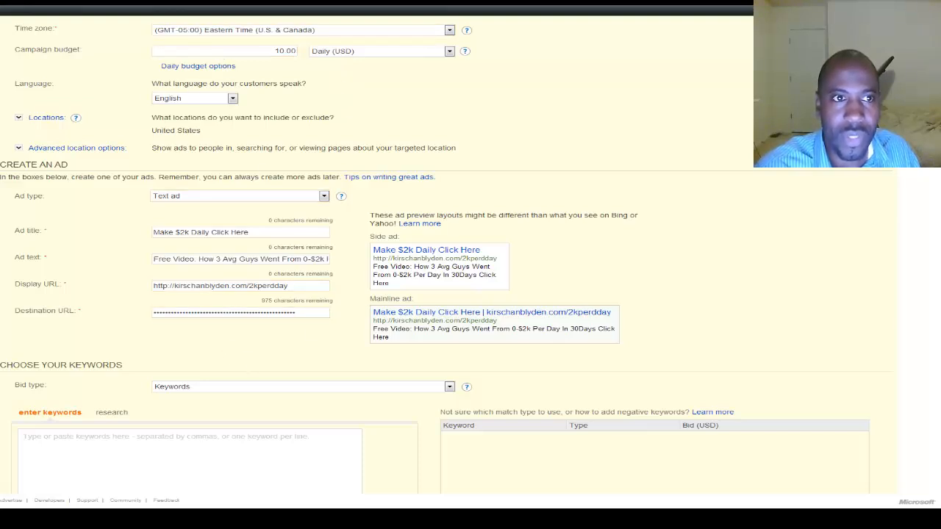
click(199, 311)
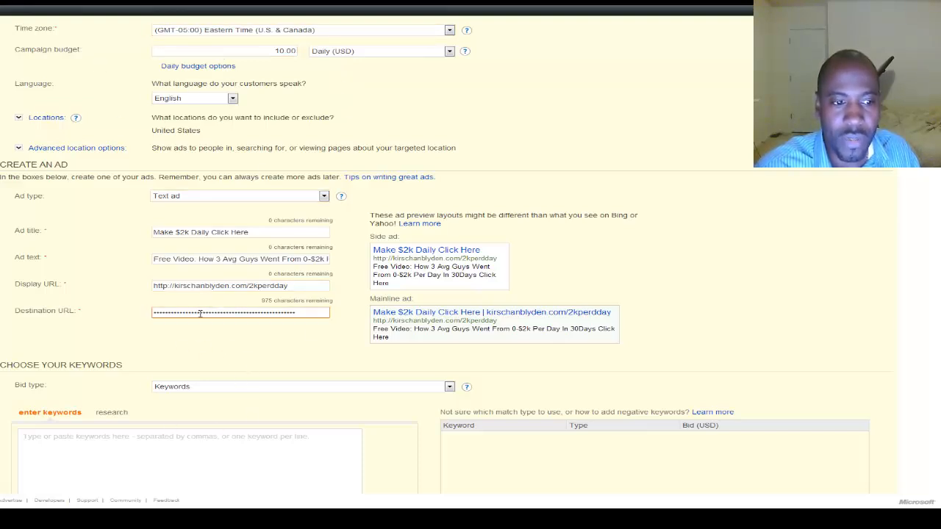
Step: Return to Tracker 123, open the 2kperday split test and change its title to "2kperday - Bing Ads"
key(alt+Tab)
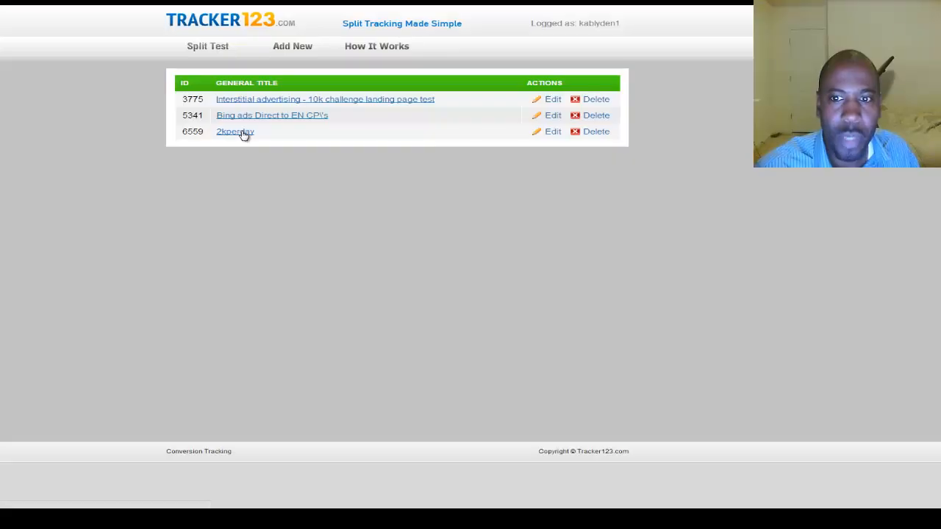
click(244, 133)
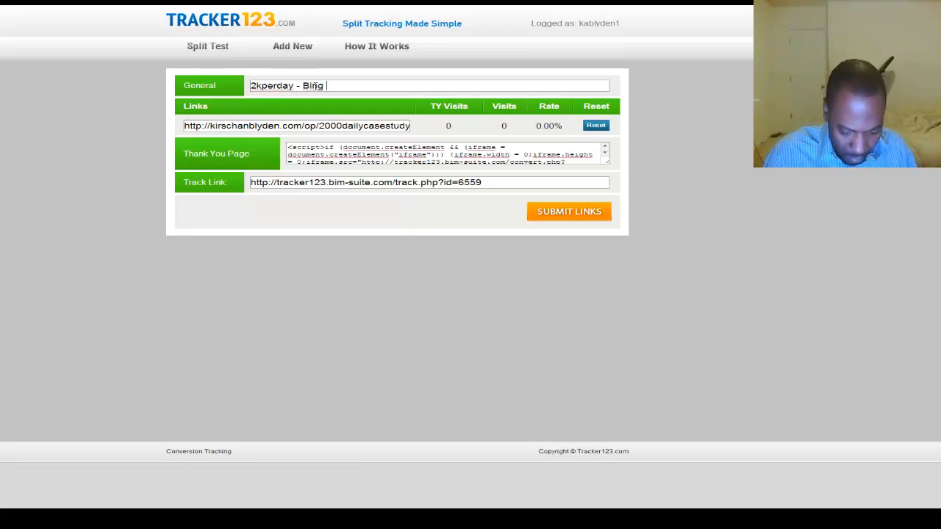
text(Ads)
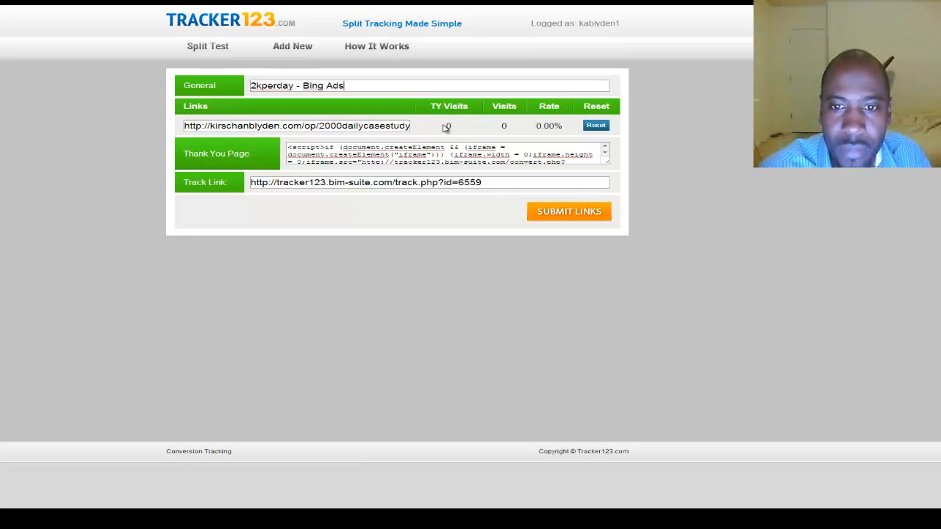
drag(452, 128, 406, 126)
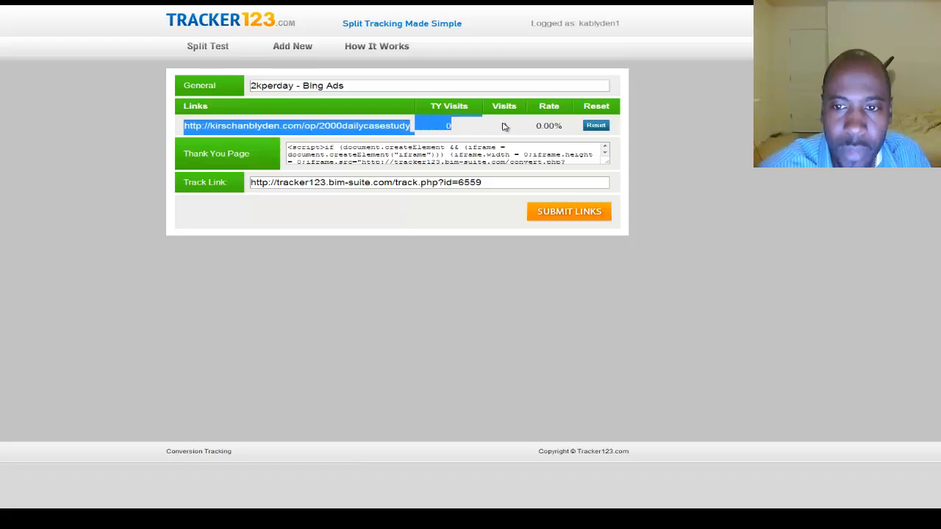
click(550, 124)
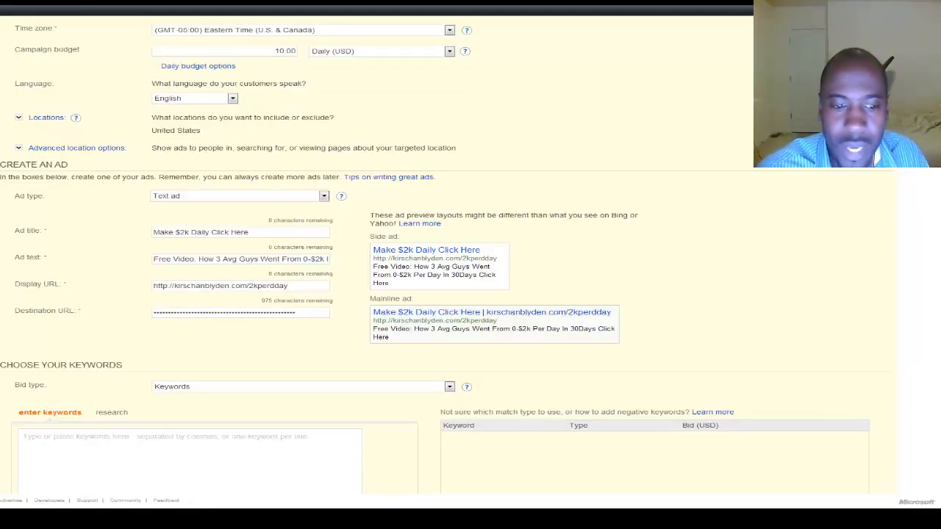
Step: Check the available bid types and browse the keyword suggestions researched from the ad's destination website
scroll(435, 265, down, 3)
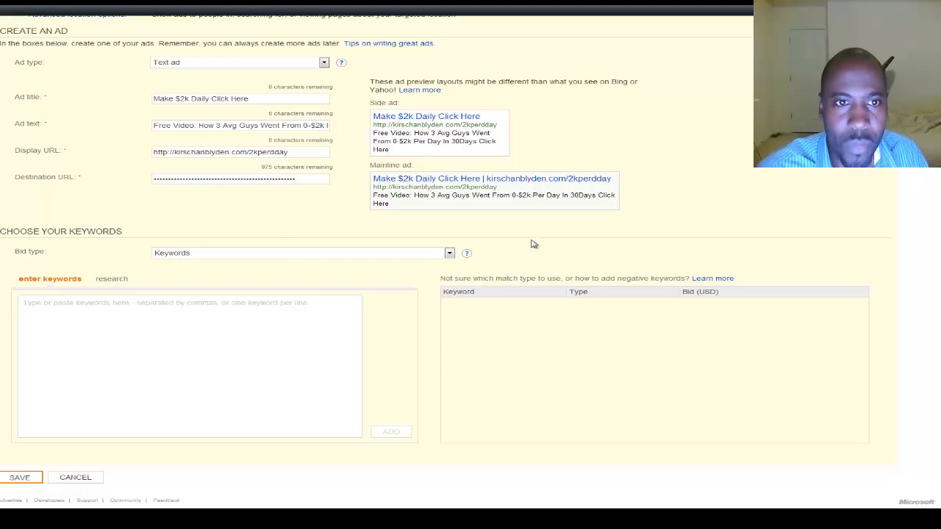
click(450, 255)
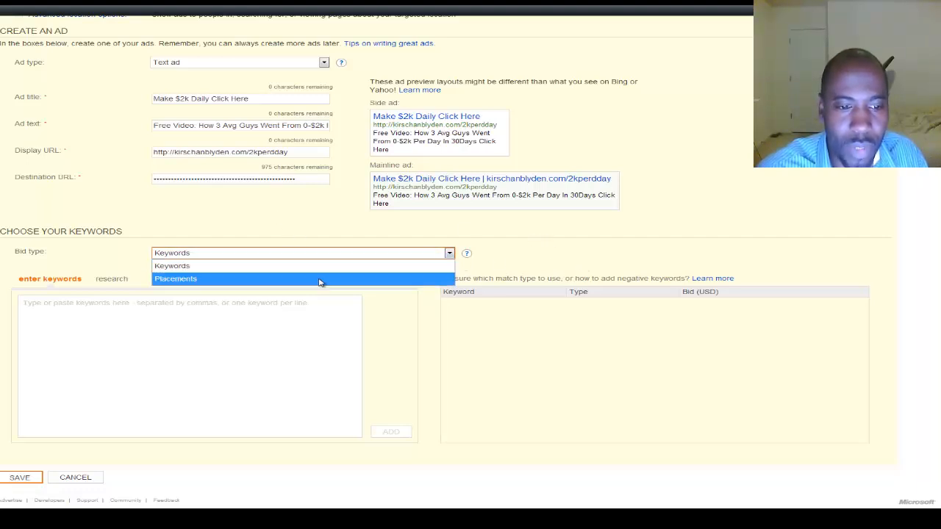
click(637, 259)
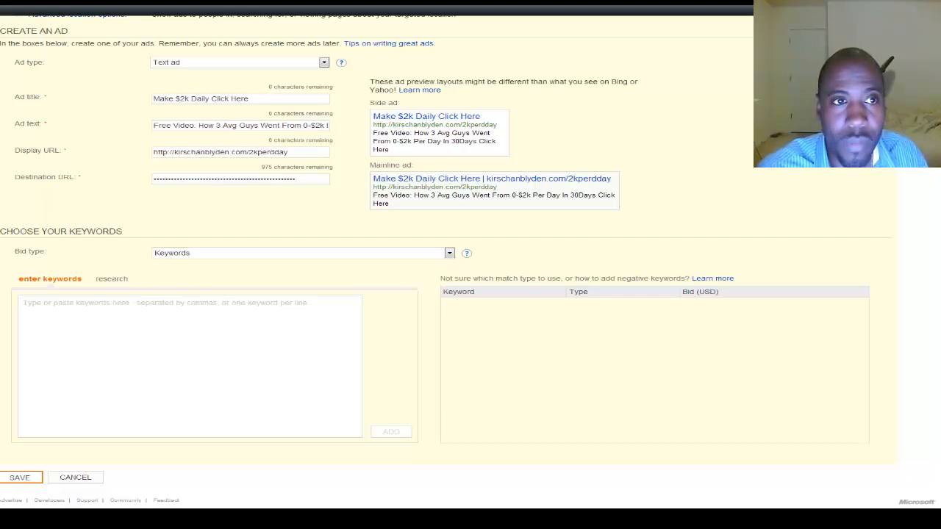
click(214, 342)
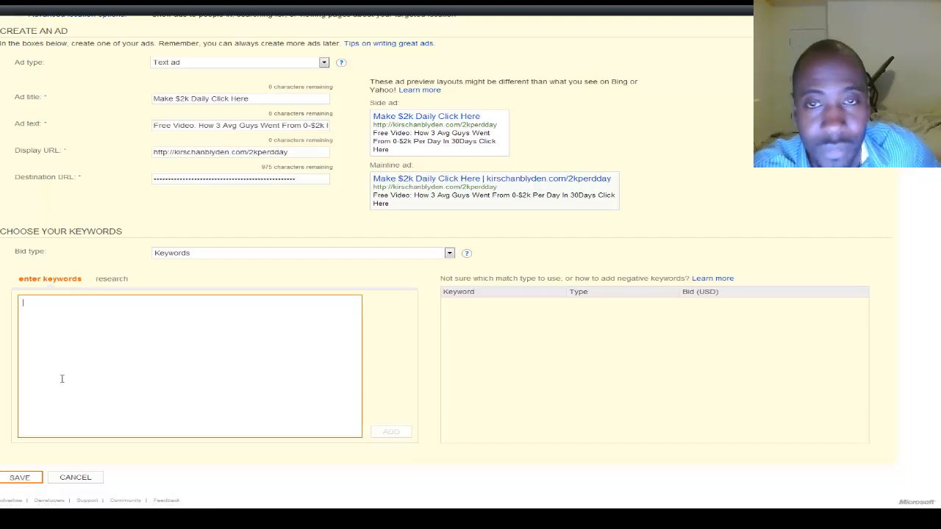
click(119, 281)
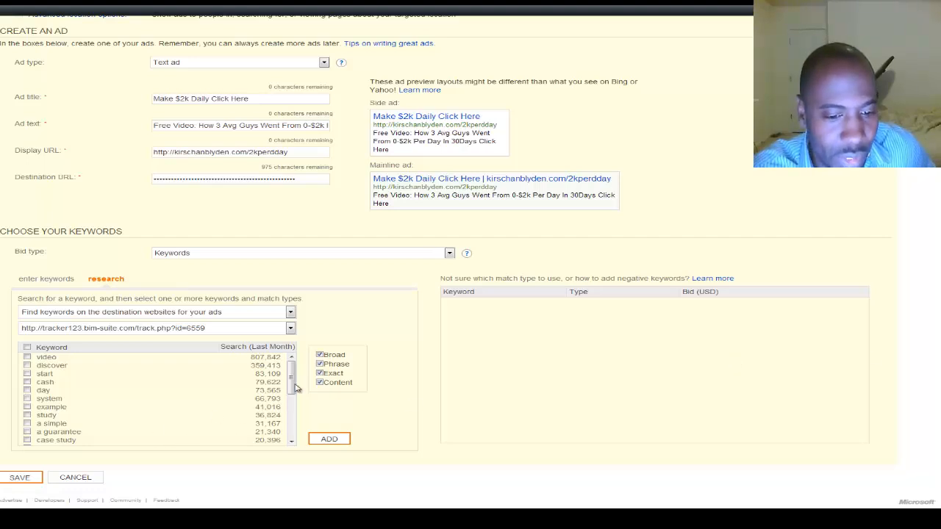
drag(296, 382, 120, 391)
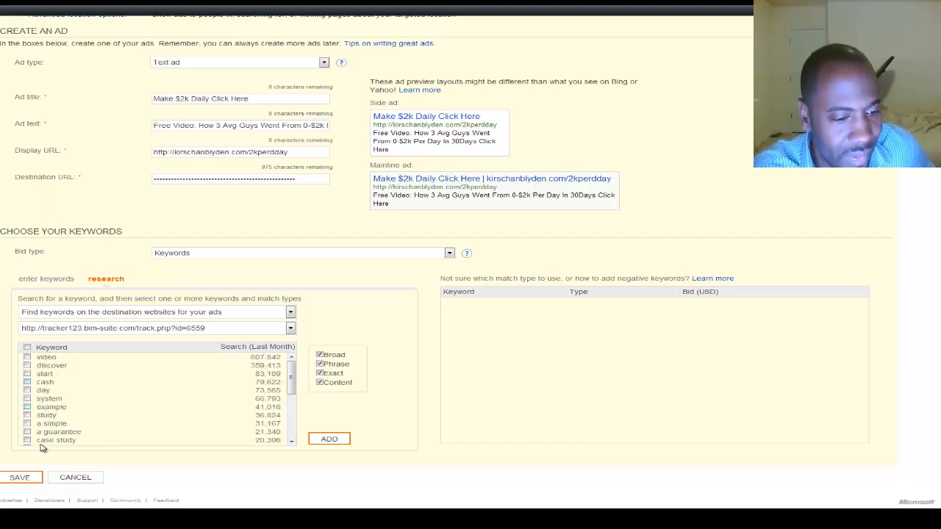
Step: Change the keyword research to finding keywords containing a word or phrase and search for "make money"
click(291, 313)
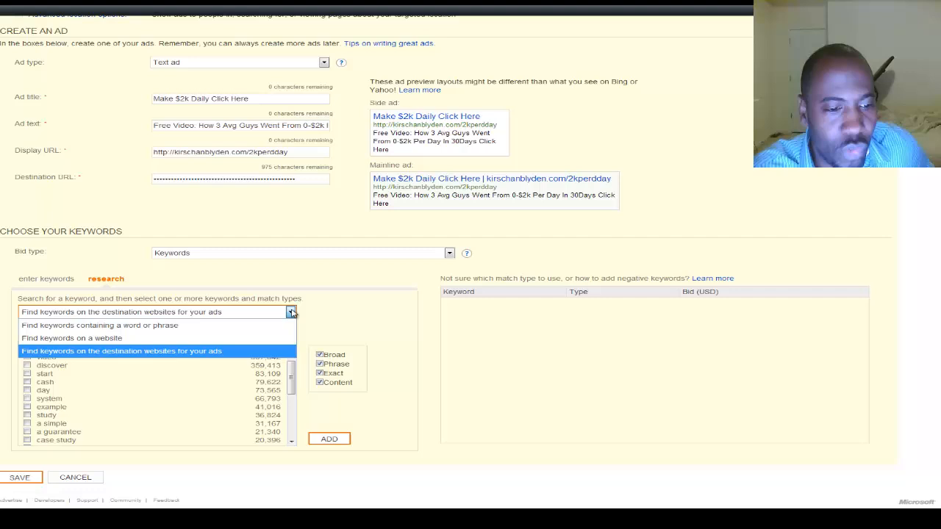
click(172, 325)
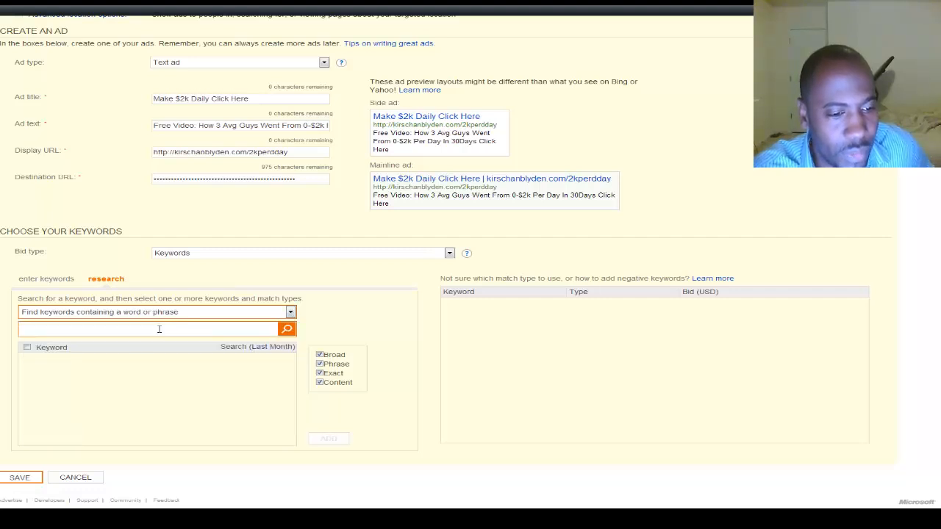
click(157, 331)
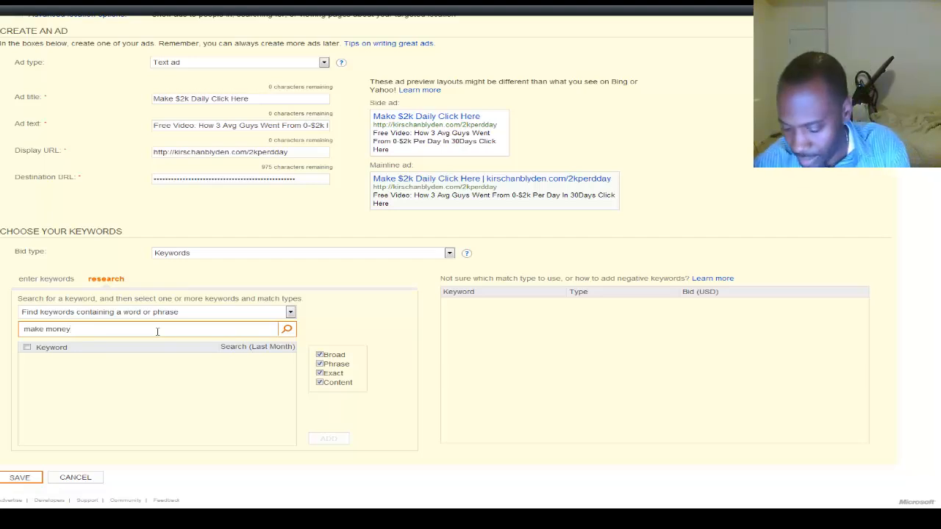
text(make money)
key(Return)
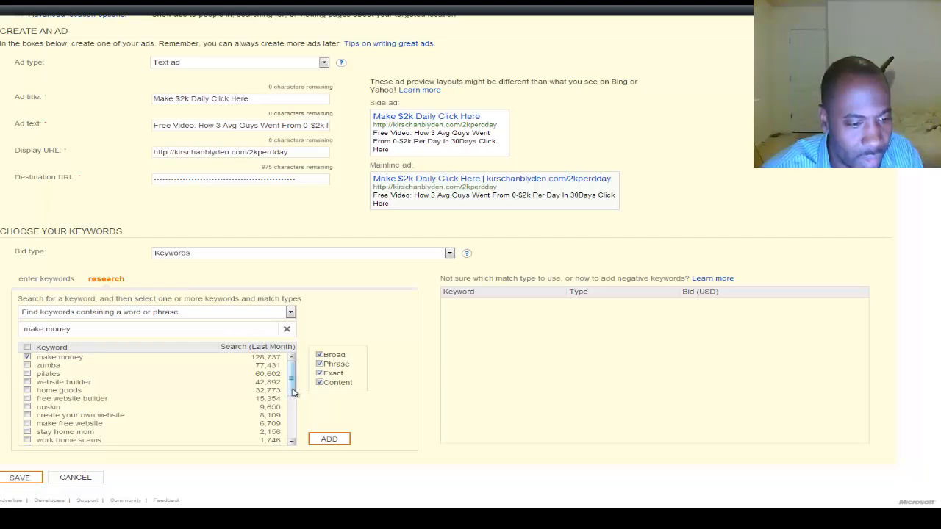
Step: Add "make money" and "easy work home" to the campaign's keywords with only the Content match type
scroll(292, 394, down, 5)
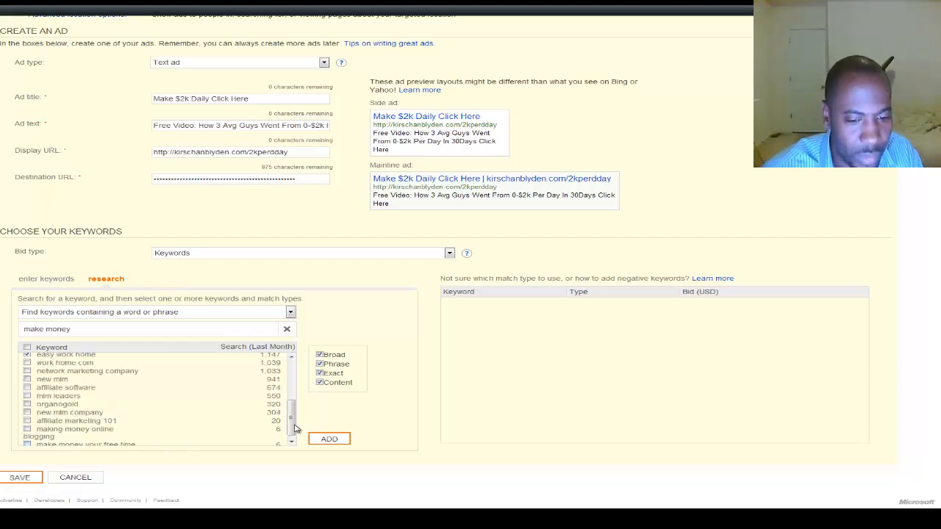
drag(292, 417, 297, 351)
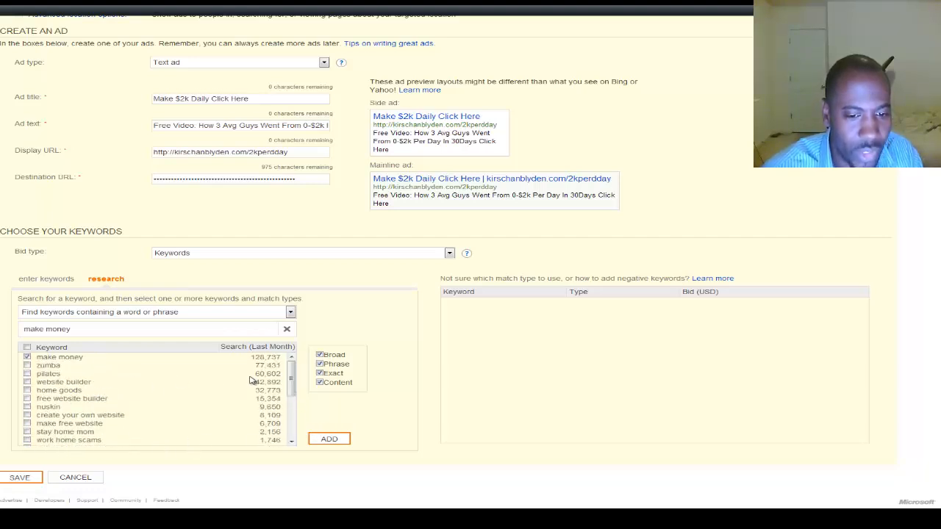
click(319, 355)
click(320, 373)
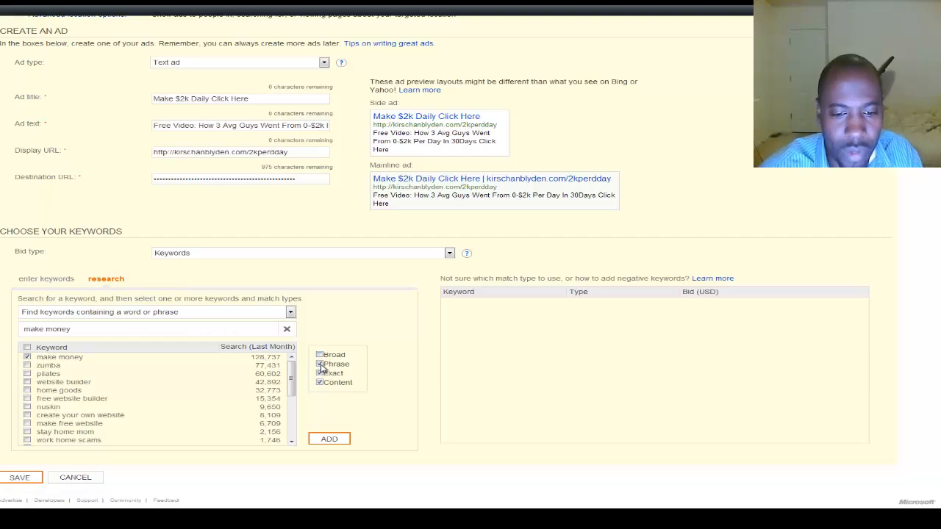
click(319, 364)
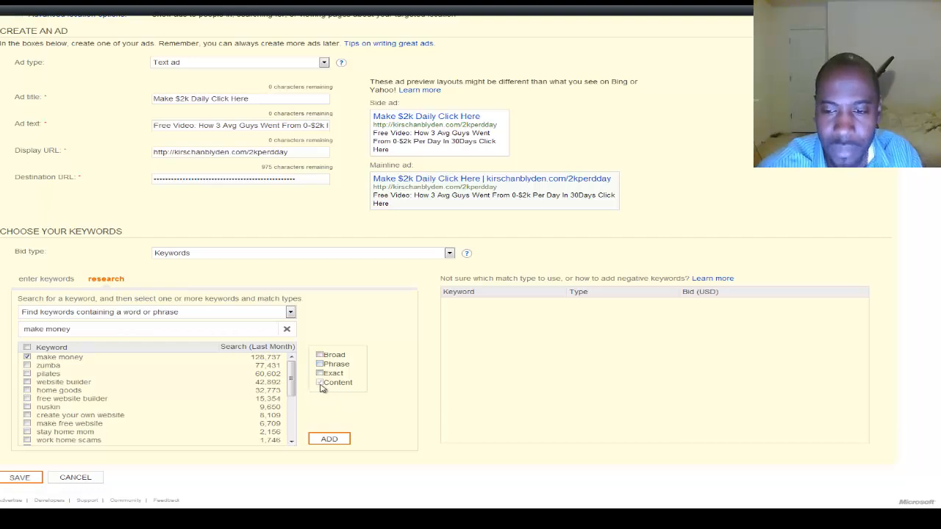
click(330, 439)
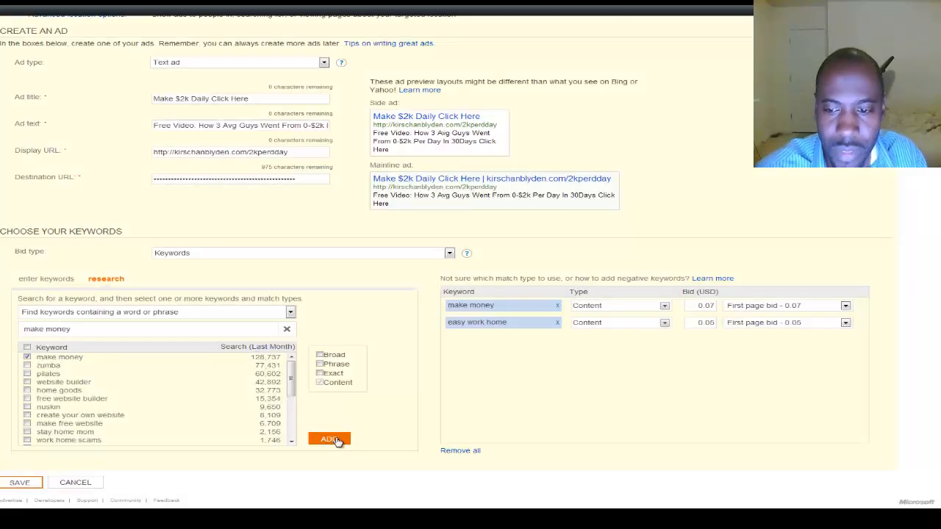
click(708, 307)
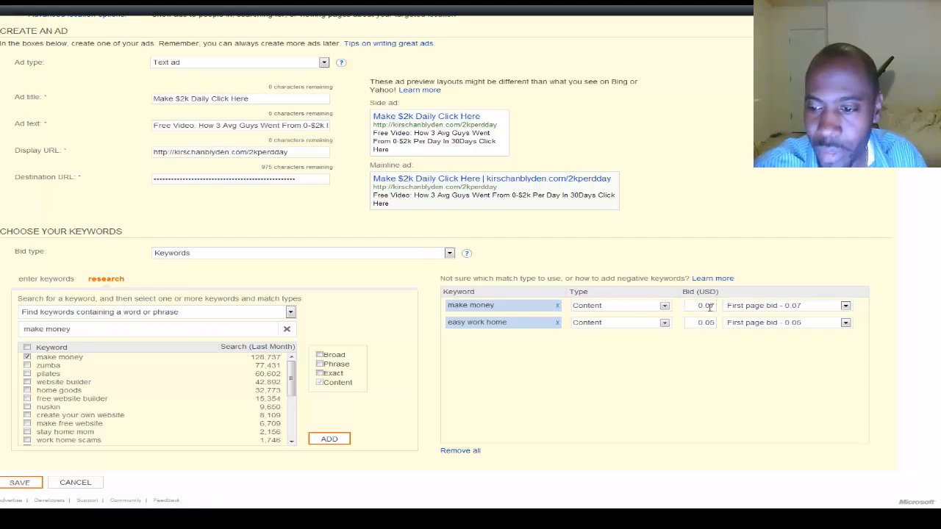
Step: Research keywords containing the phrase "Internet Marketing"
click(90, 332)
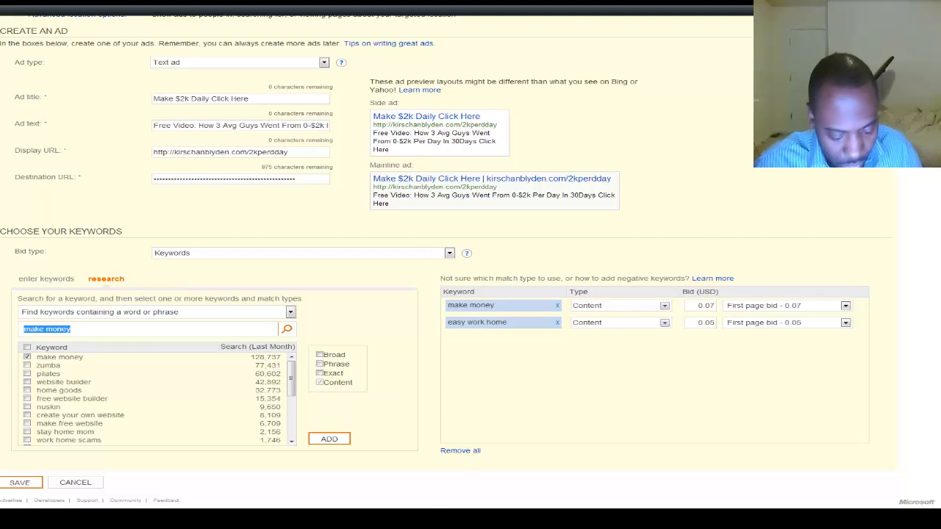
key(BackSpace)
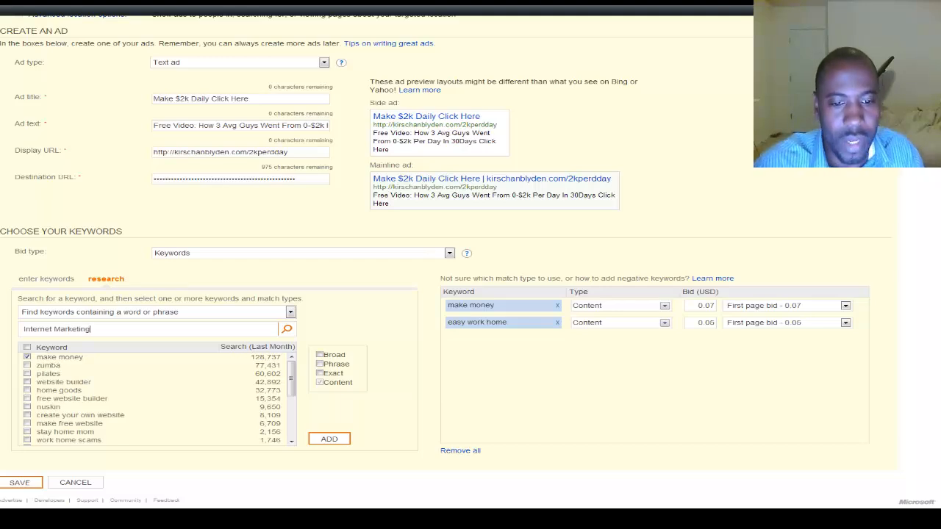
text(Internet Marketing)
click(286, 332)
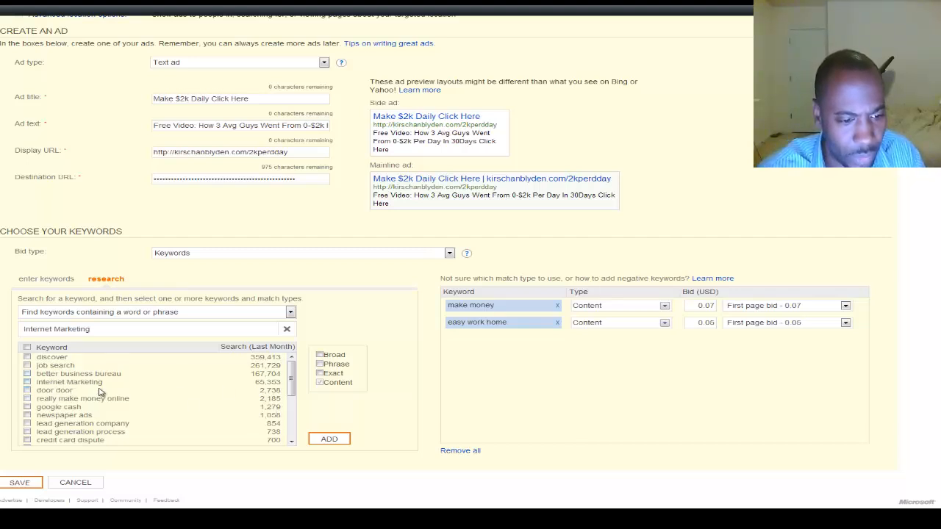
Step: Add "Internet Marketing", "really make money online", "google cash" and related suggestions such as "Affiliate Marketing" as Content keywords
click(27, 382)
drag(292, 387, 293, 403)
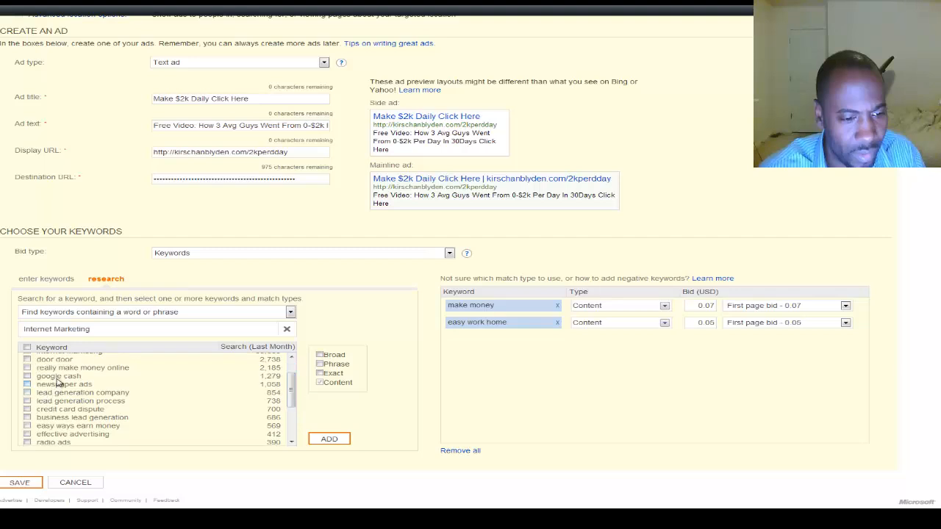
click(27, 368)
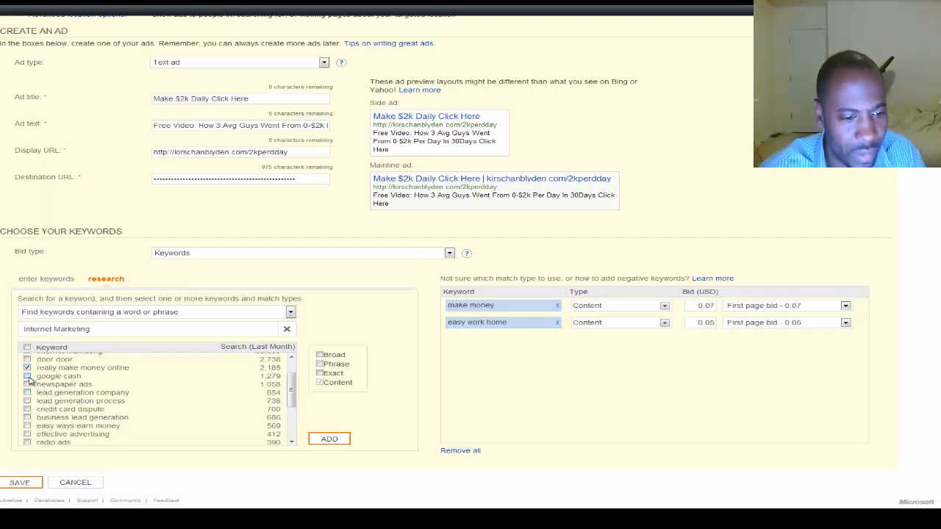
click(27, 376)
click(330, 439)
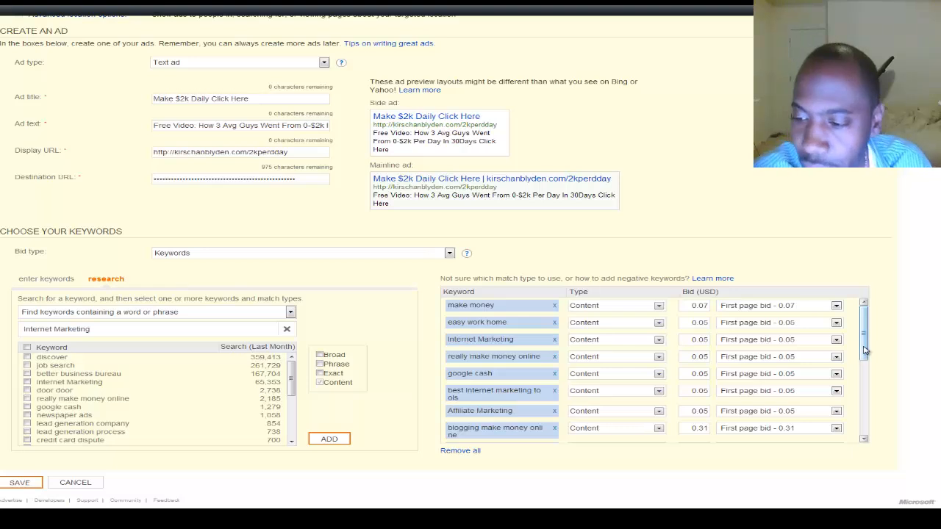
drag(864, 351, 846, 302)
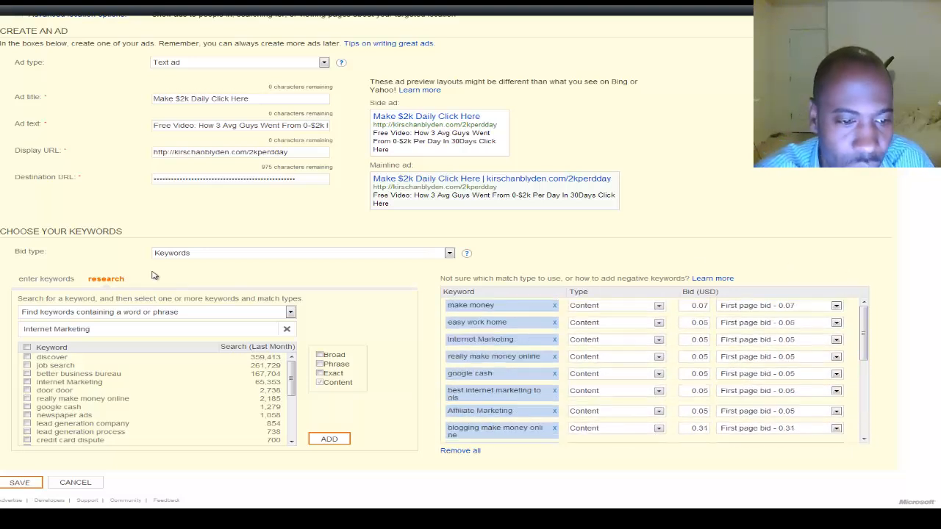
Step: Change to manual keyword entry and copy the first ten keywords from make money keywords.txt in Notepad
click(291, 312)
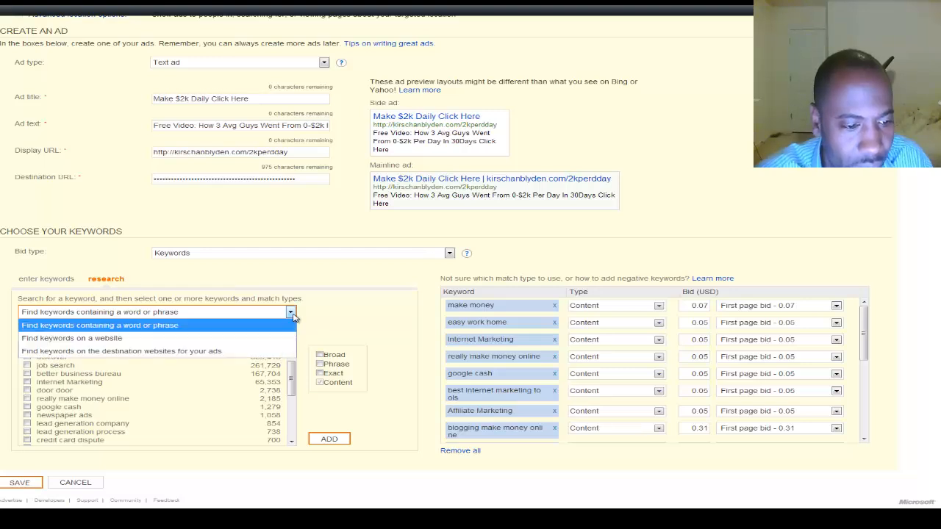
click(57, 278)
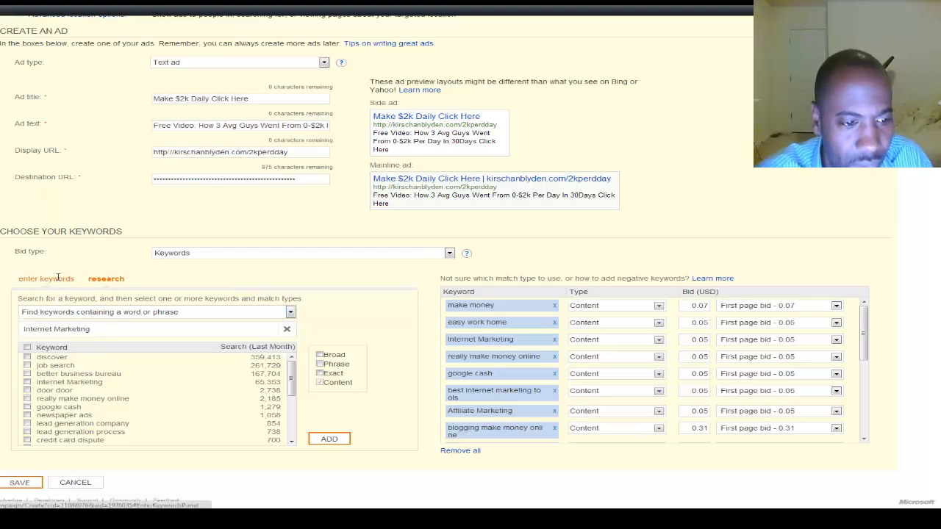
click(57, 278)
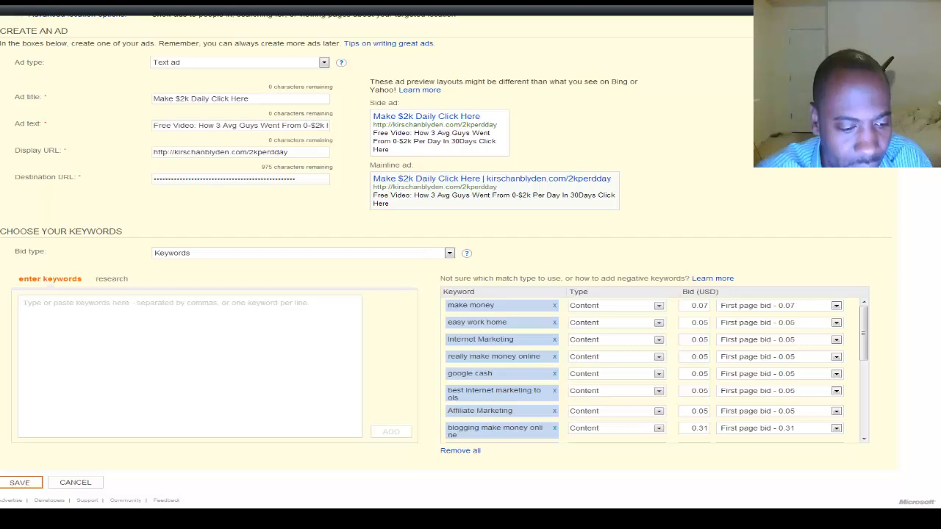
key(super)
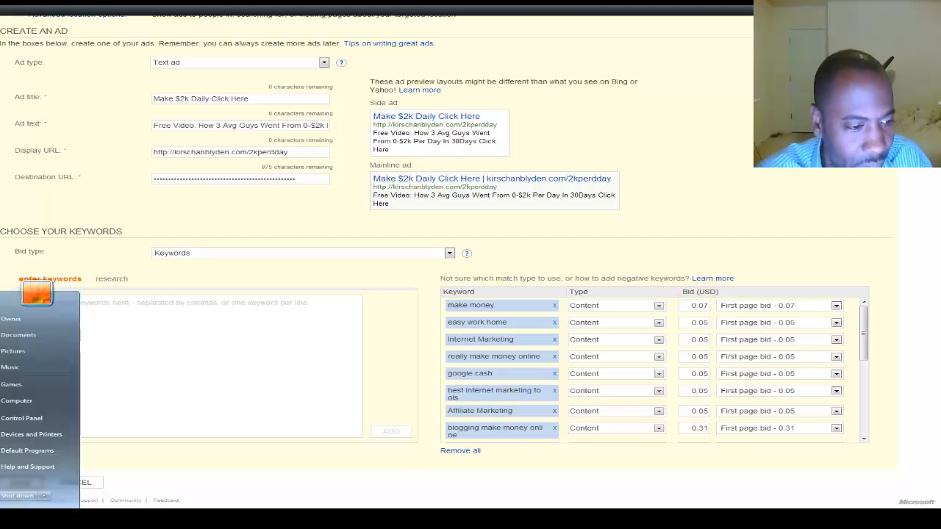
click(1, 368)
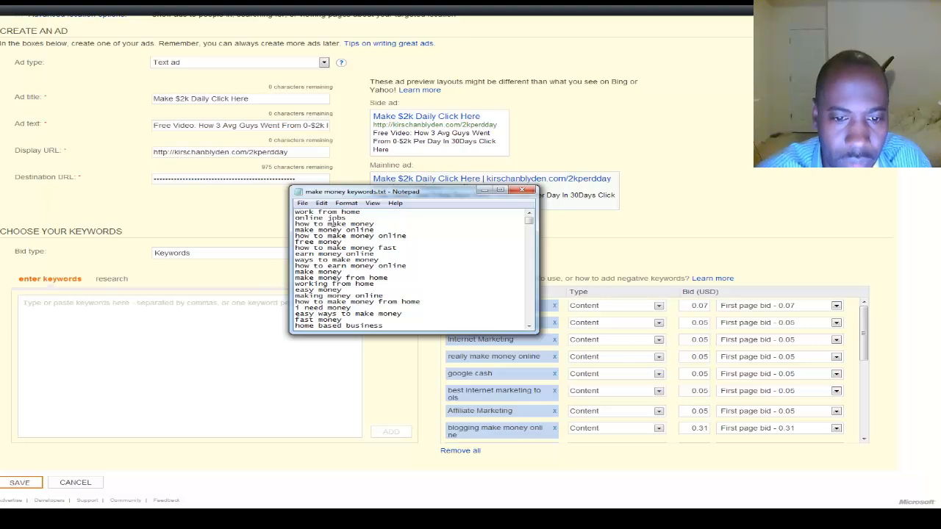
drag(295, 212, 436, 266)
key(ctrl+c)
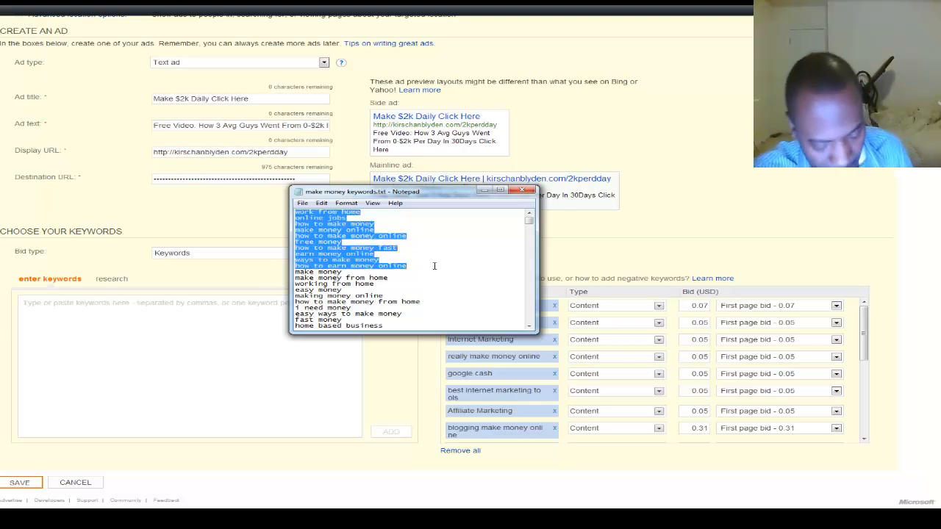
Step: Paste the copied keywords, from "work from home" to "how to earn money online", add them to the campaign and check the keyword list
click(231, 377)
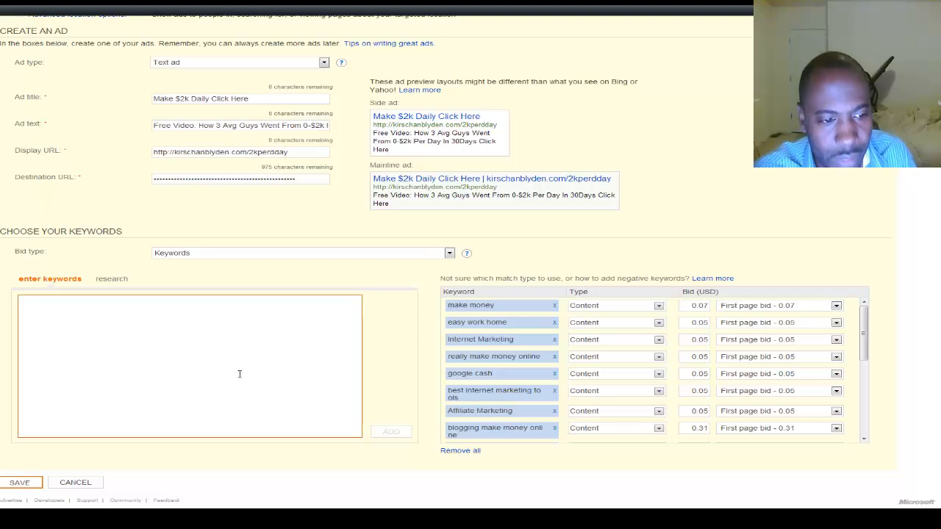
key(ctrl+v)
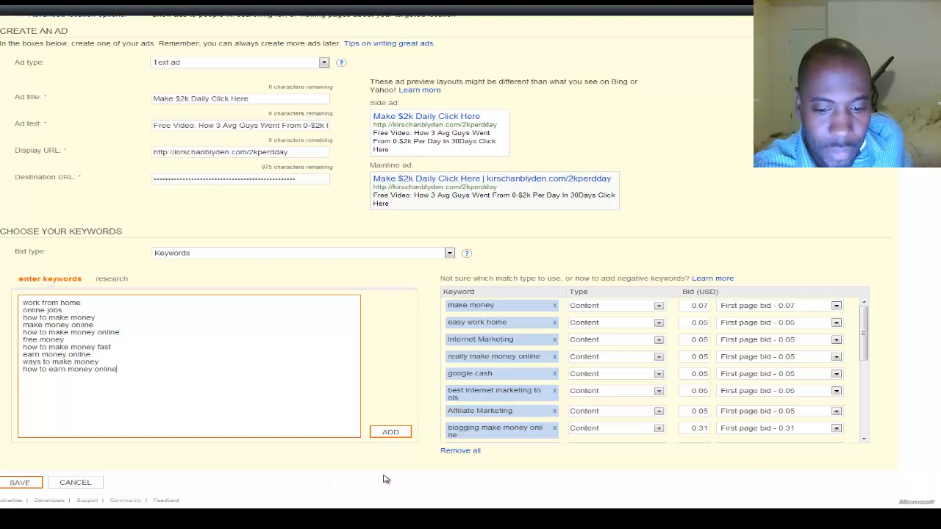
click(402, 435)
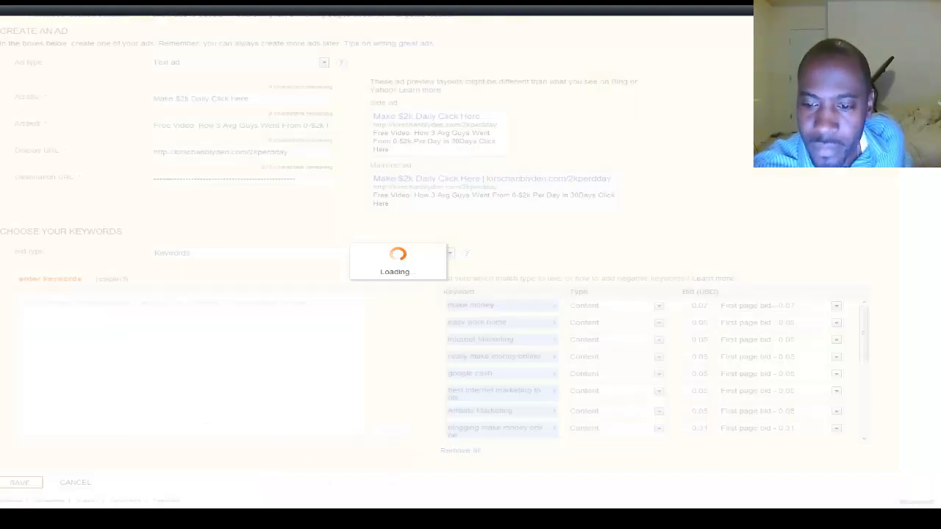
scroll(886, 395, down, 3)
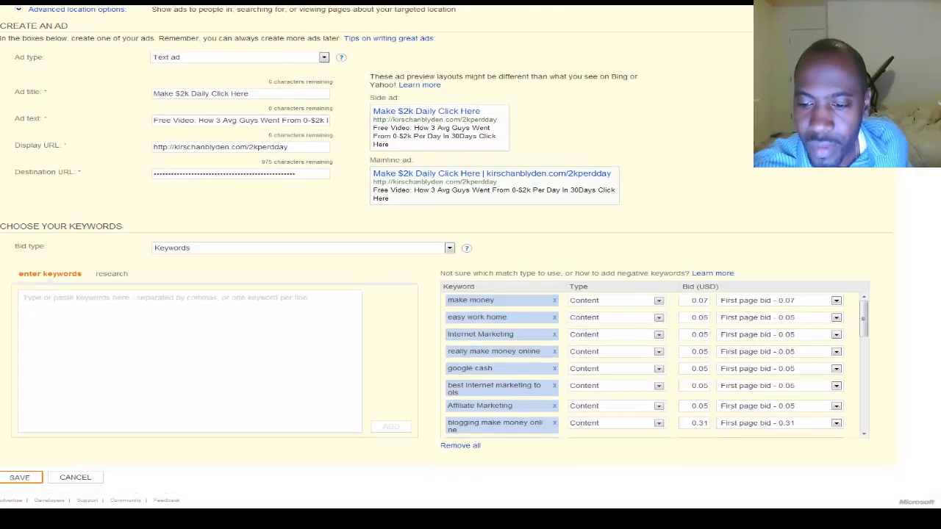
scroll(886, 395, down, 10)
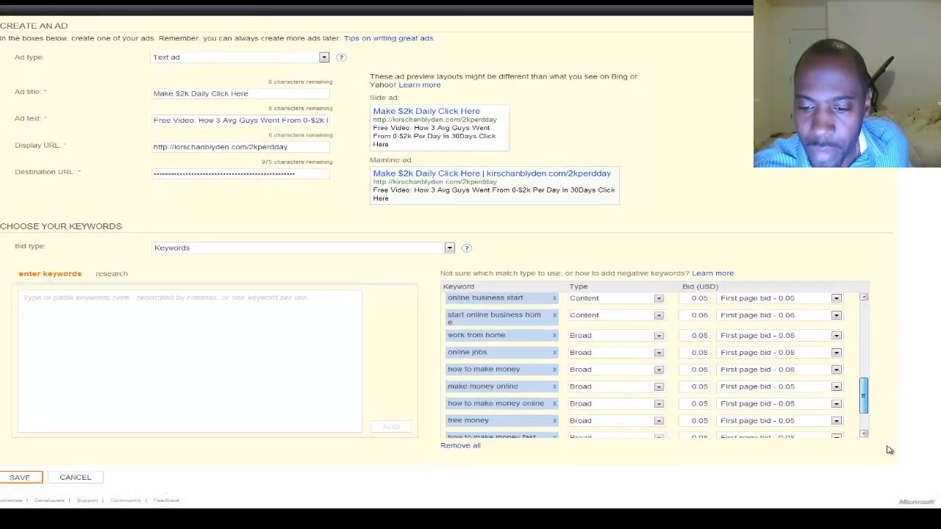
scroll(887, 447, up, 10)
scroll(875, 426, down, 15)
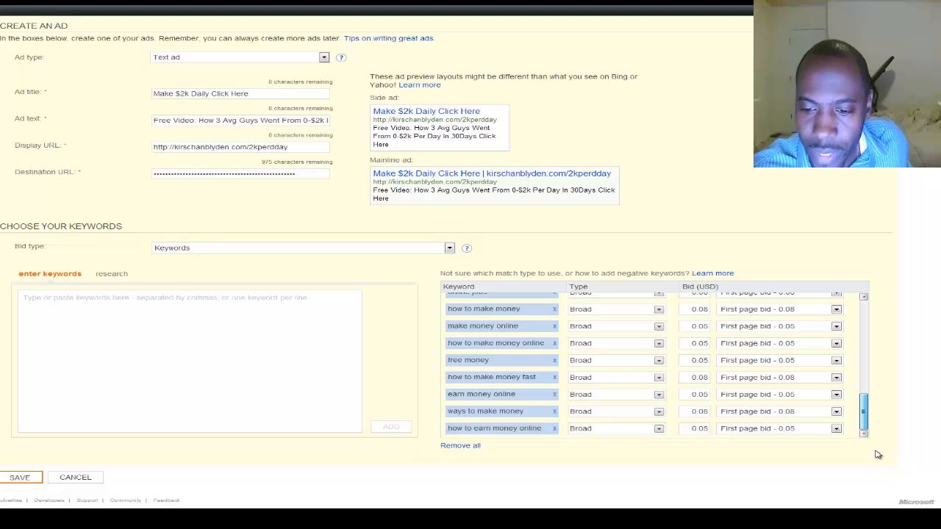
Step: Add the Content match type to the "online jobs" keyword alongside Broad
scroll(877, 441, up, 15)
scroll(875, 434, down, 15)
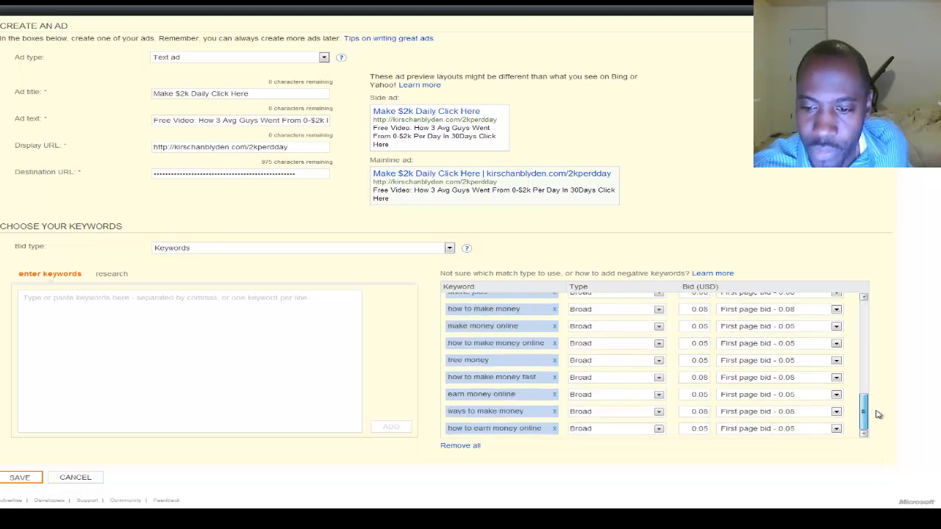
scroll(871, 414, up, 2)
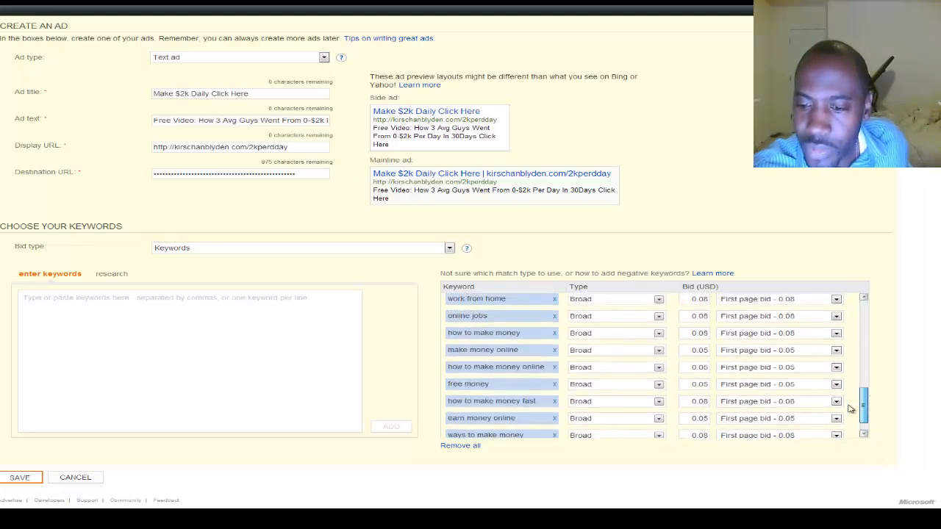
click(659, 317)
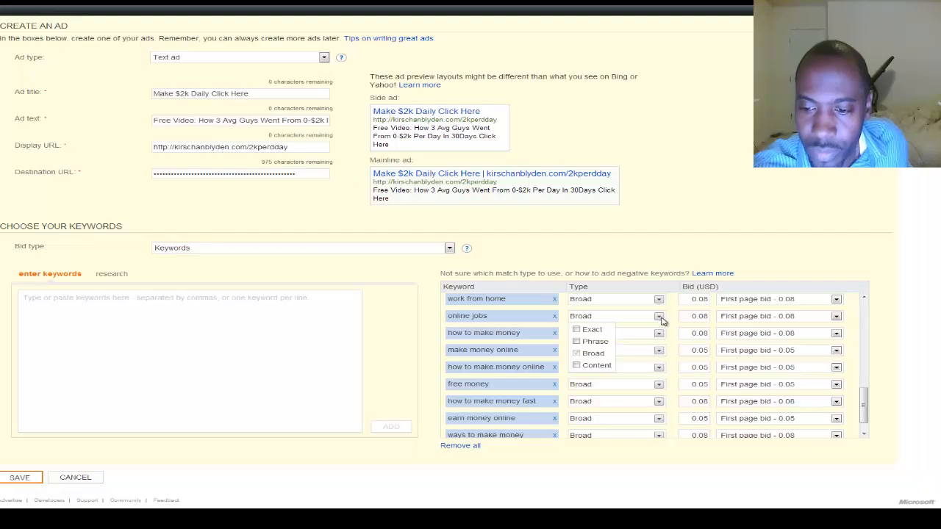
click(578, 366)
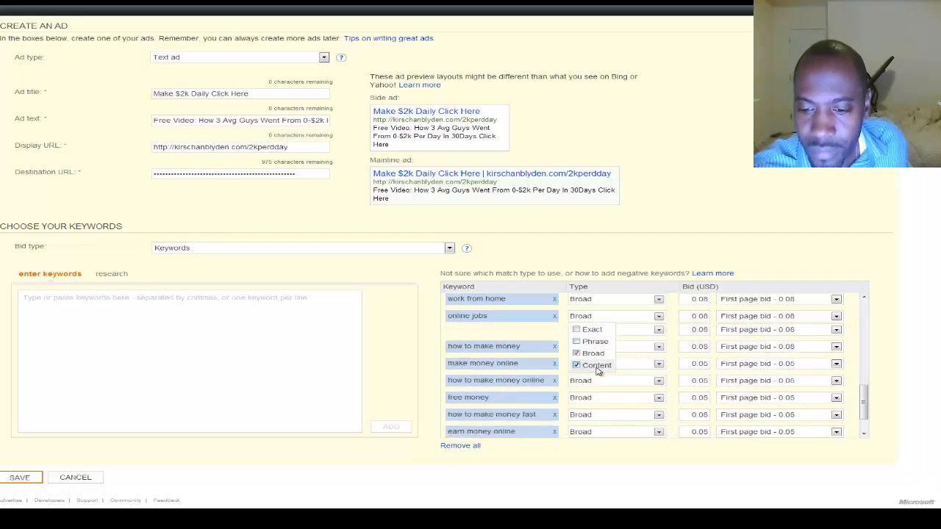
click(660, 382)
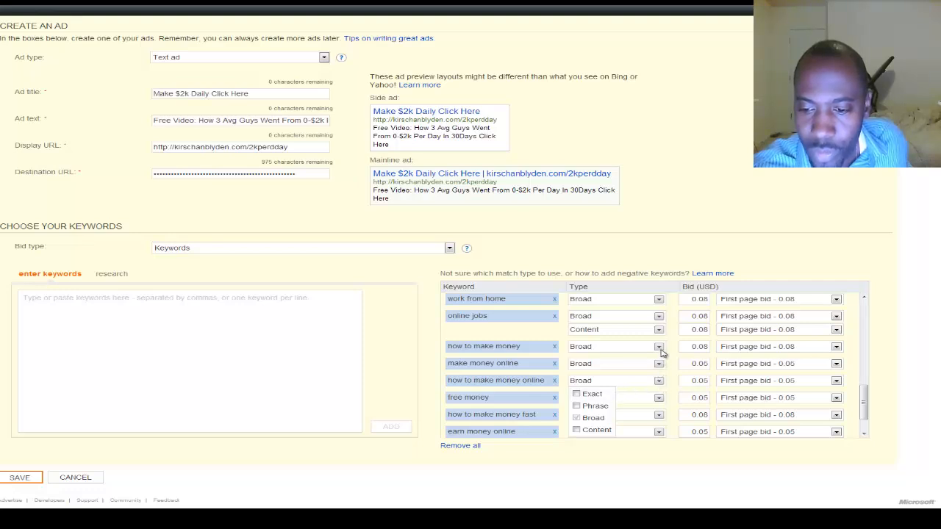
click(865, 299)
click(865, 299)
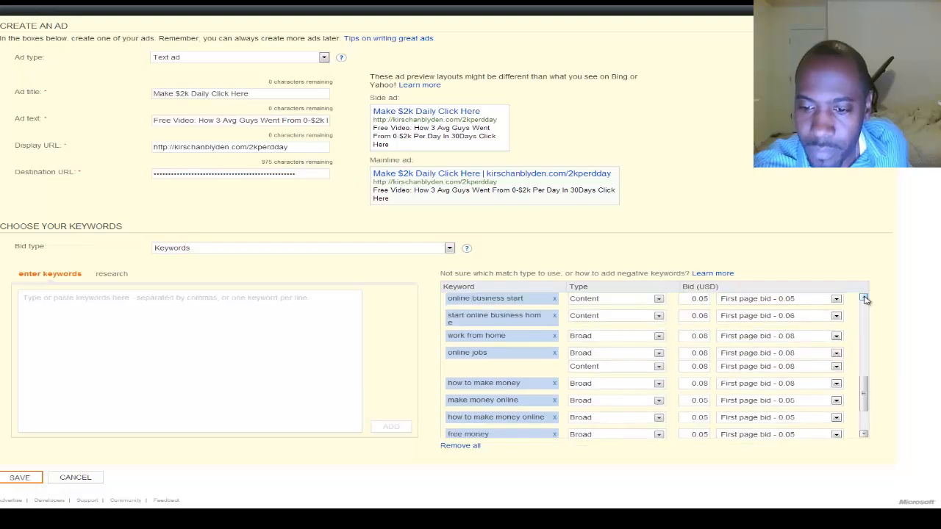
Step: Set the "work from home" keyword to Content match only and remove Broad match from "online jobs"
click(658, 336)
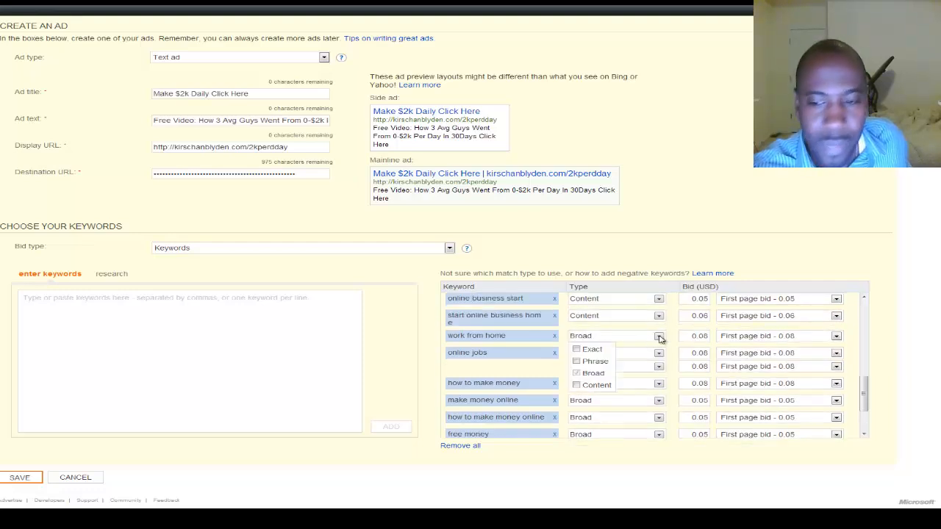
click(579, 386)
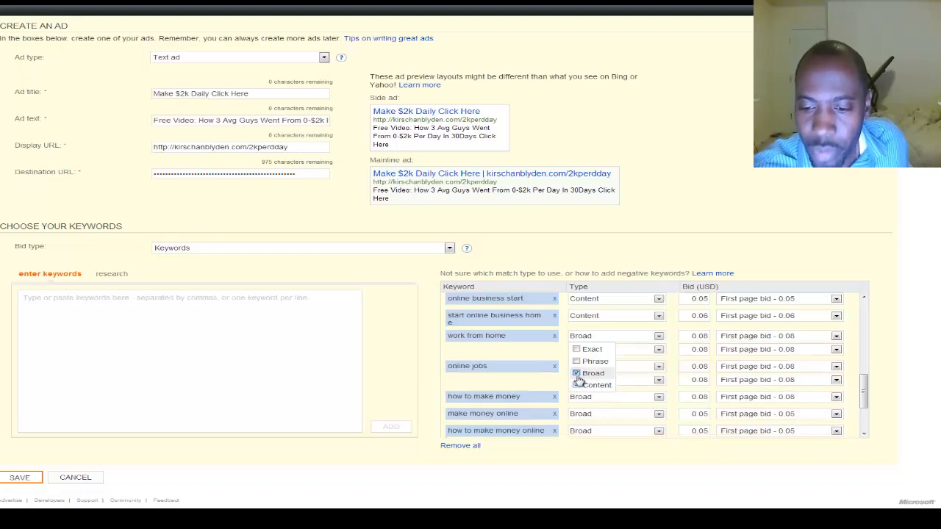
click(577, 373)
click(608, 373)
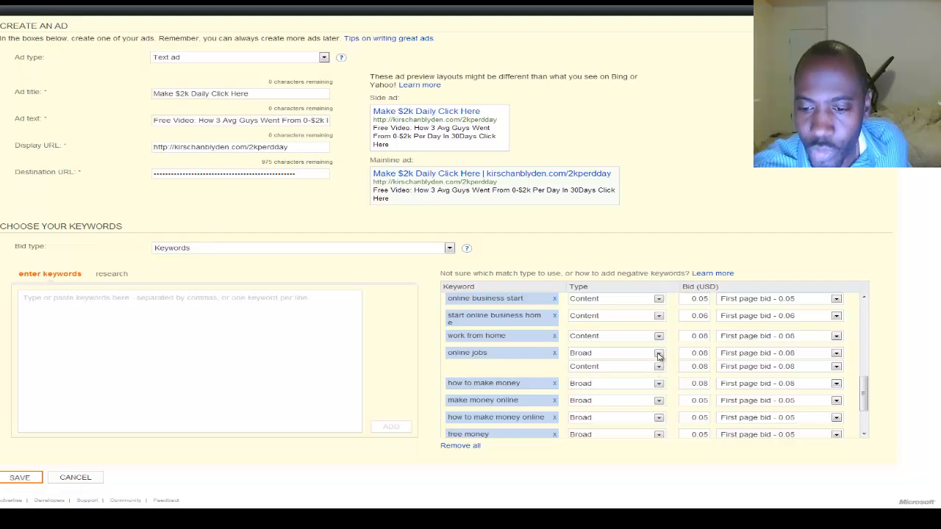
click(659, 356)
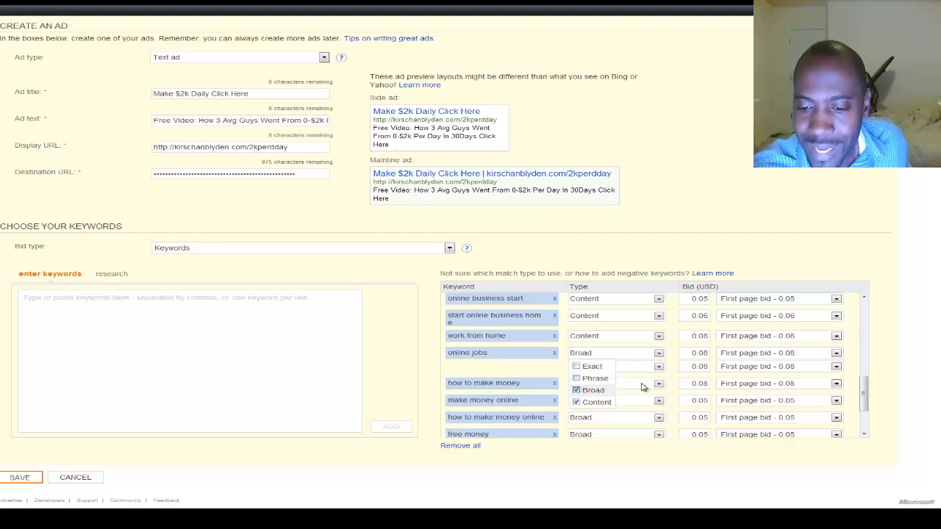
click(594, 391)
click(885, 363)
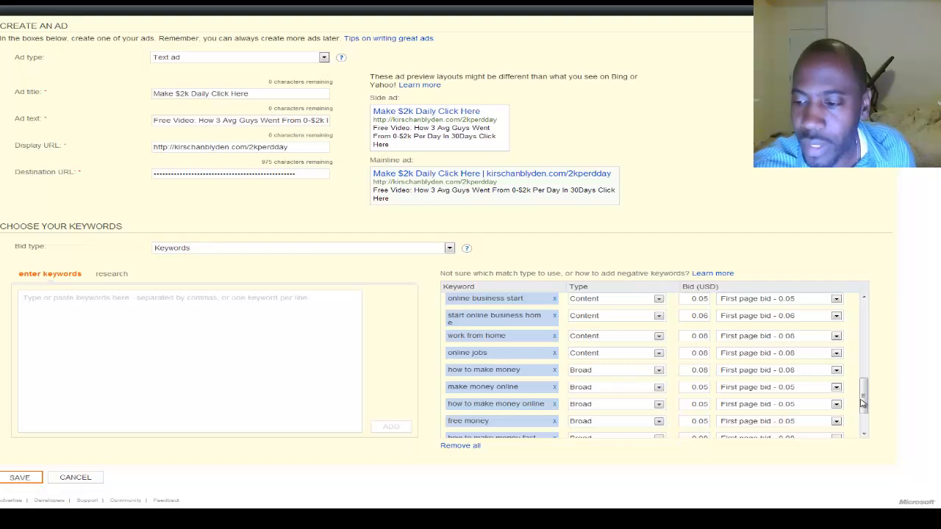
Step: Save the general settings, ad and keywords, and review the campaign page through to its bids and targeting section
drag(864, 402, 860, 454)
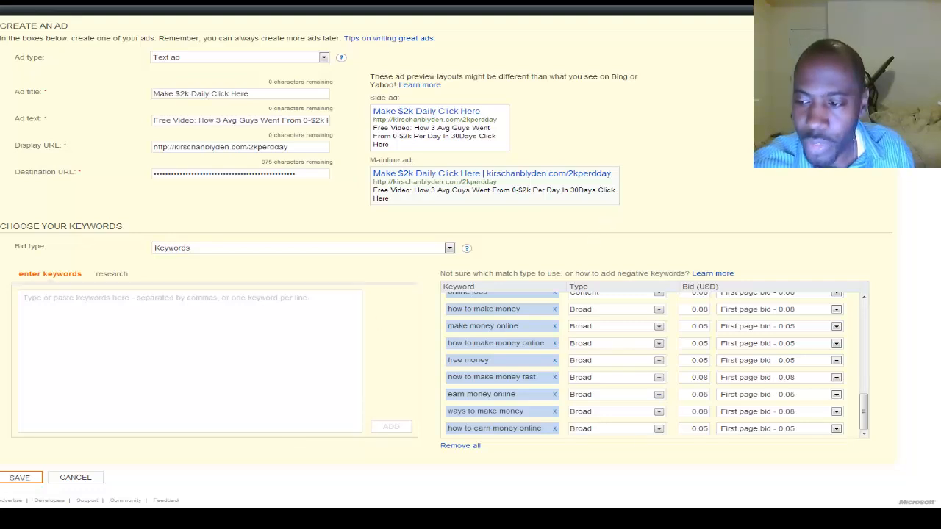
click(24, 479)
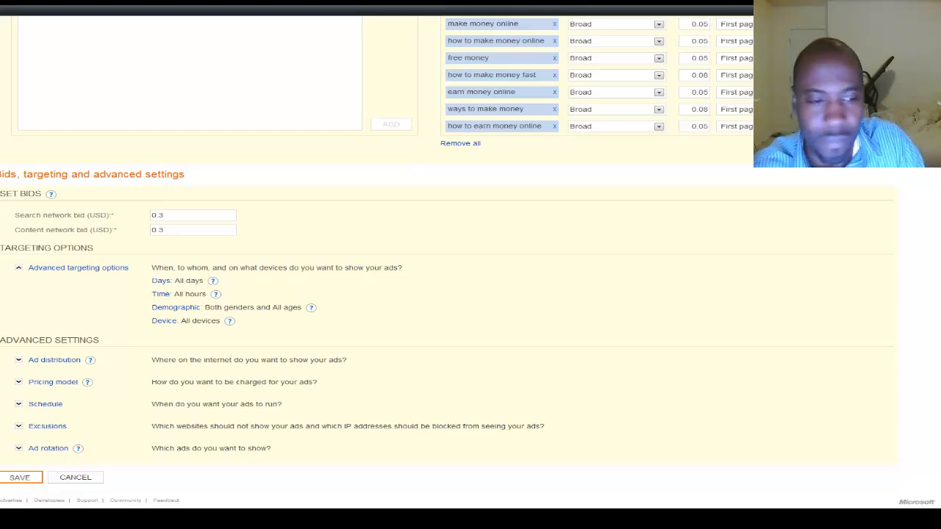
scroll(471, 250, up, 5)
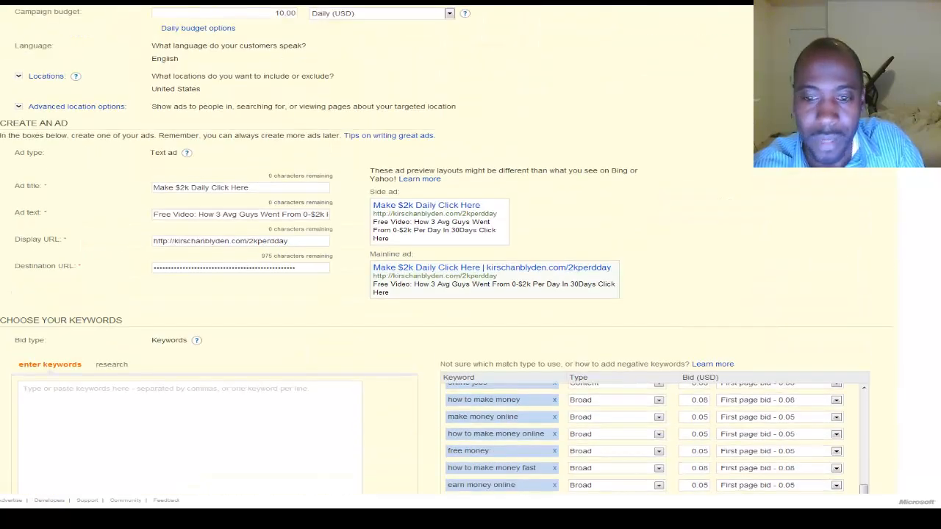
scroll(471, 250, down, 5)
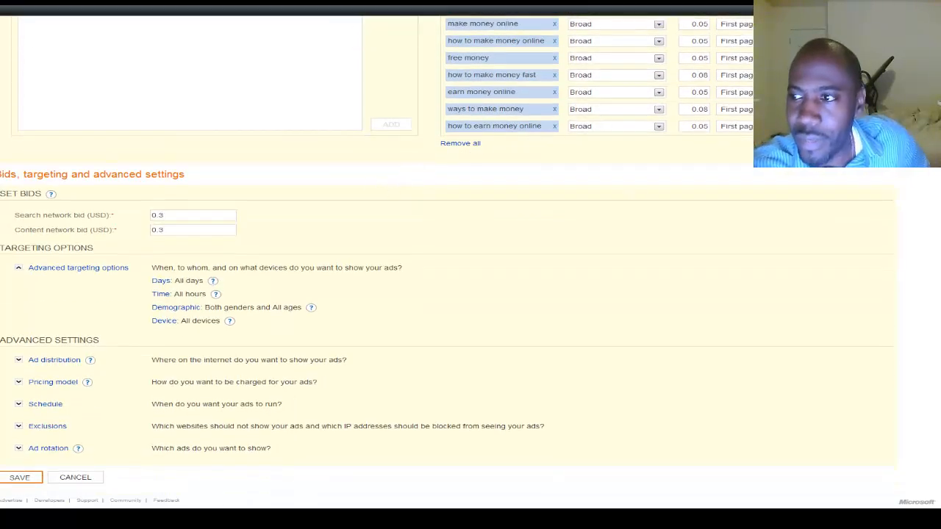
scroll(447, 250, up, 10)
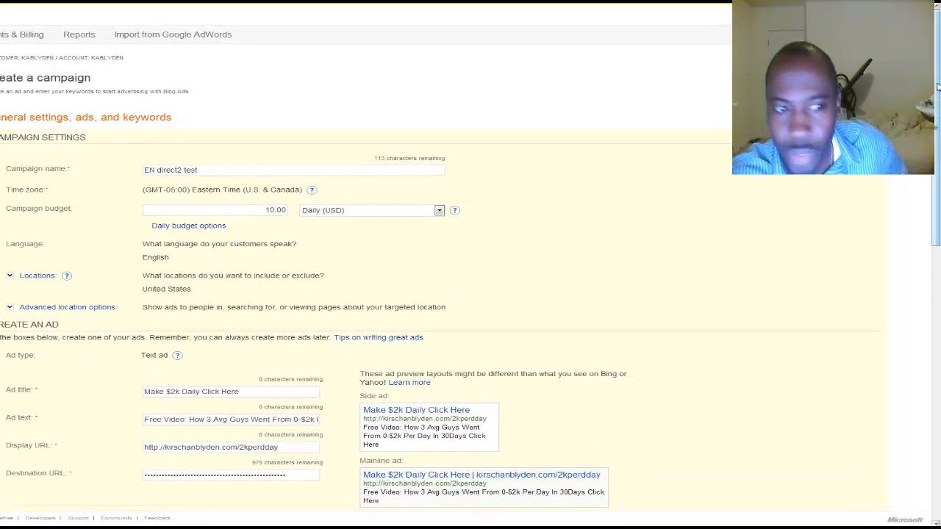
drag(939, 85, 939, 263)
scroll(446, 98, down, 5)
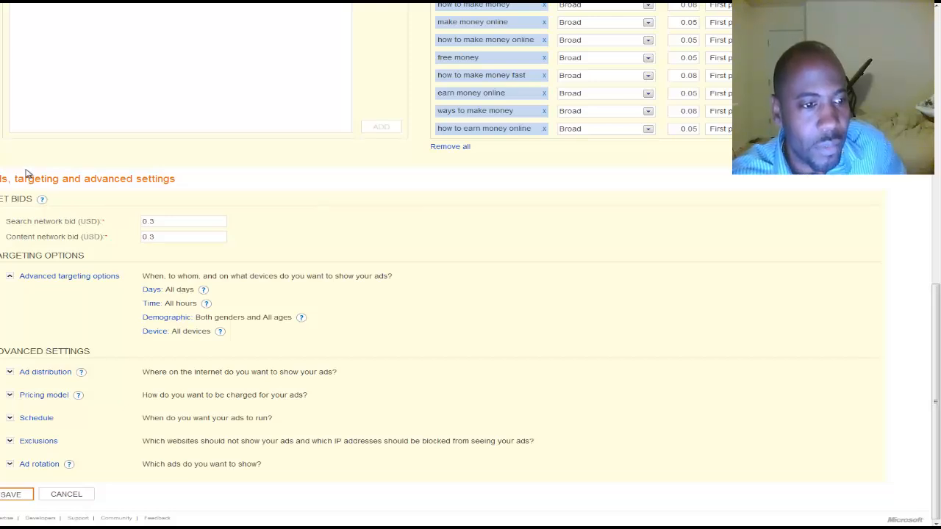
Step: Check the individual keyword bids and set the content network bid to 0.10 USD
click(153, 222)
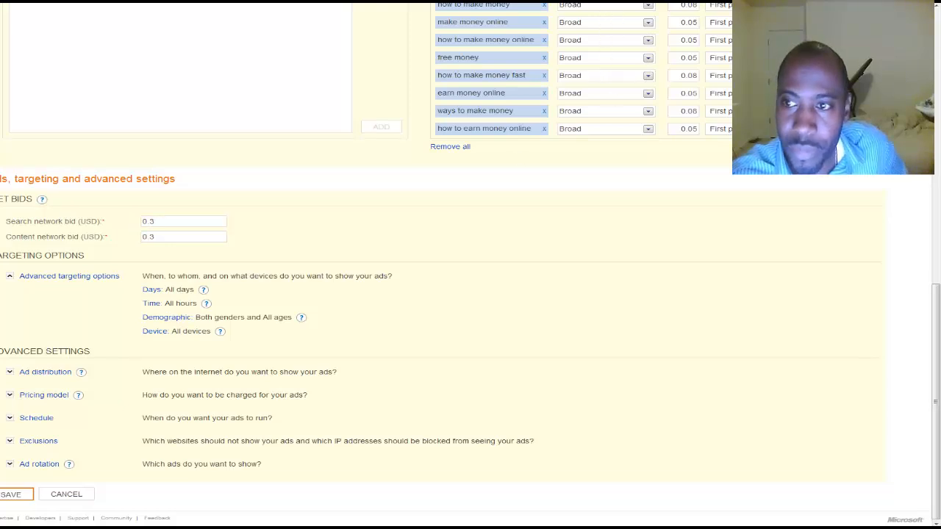
scroll(644, 83, down, 5)
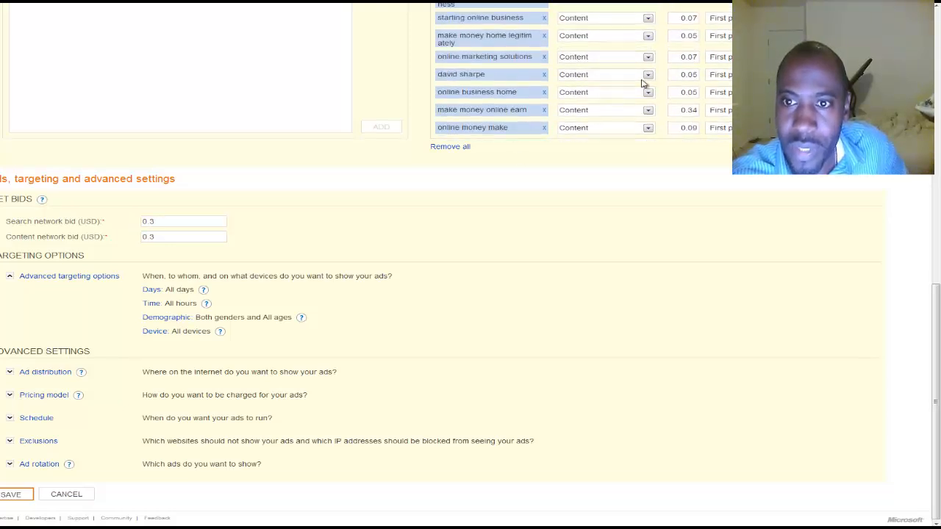
click(147, 221)
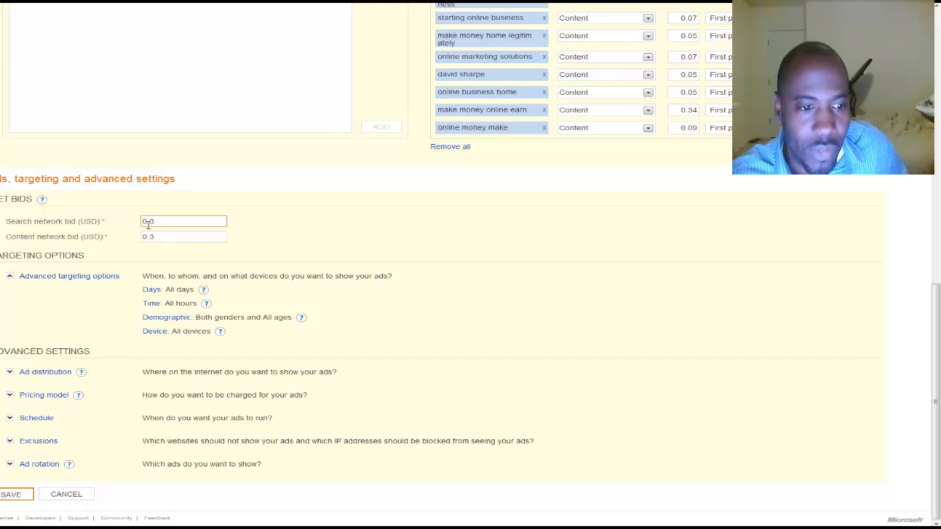
click(145, 237)
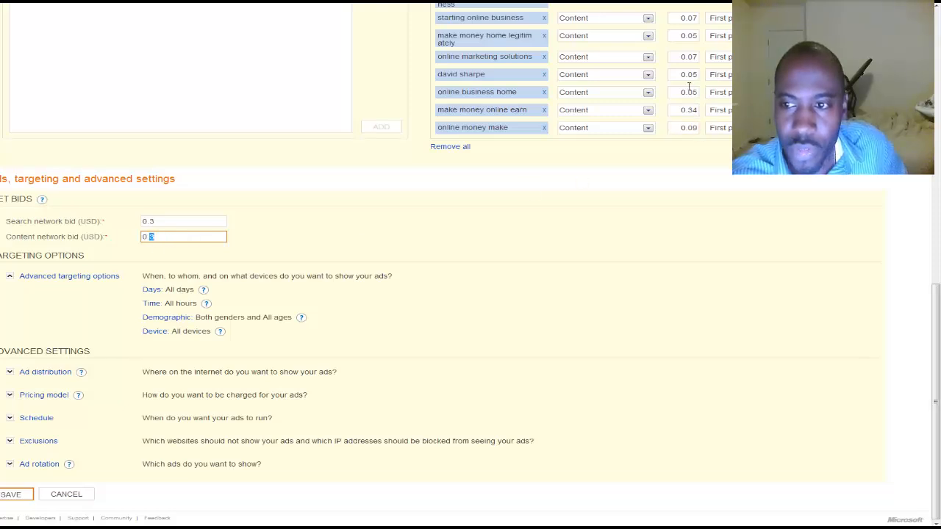
scroll(581, 71, down, 5)
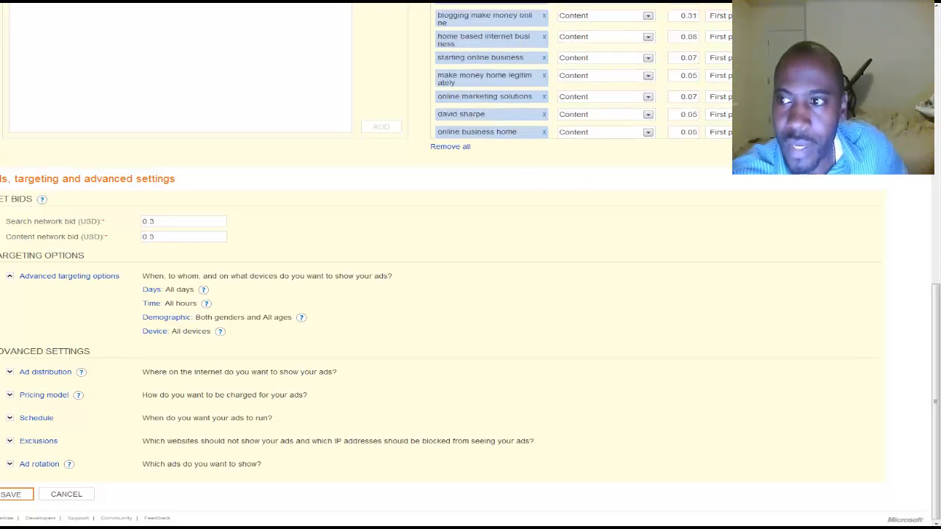
scroll(708, 63, down, 2)
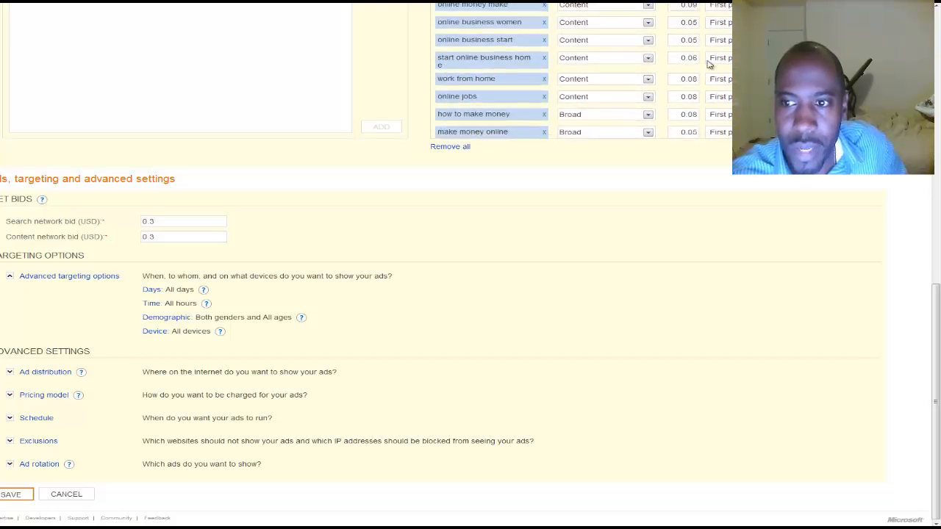
click(158, 237)
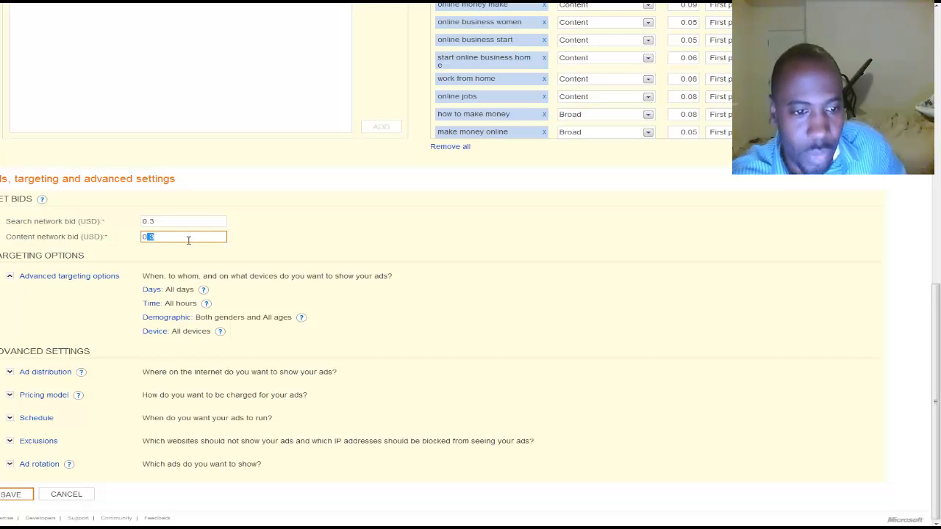
click(172, 241)
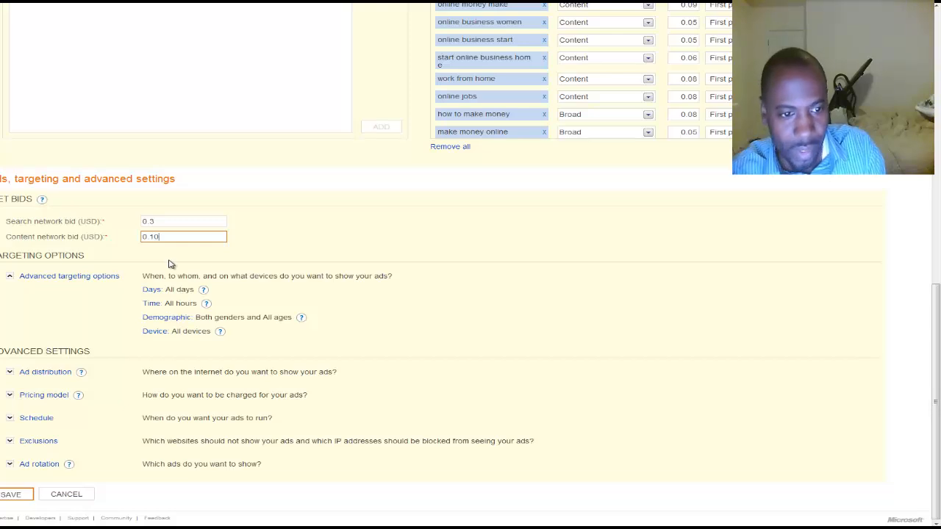
click(360, 252)
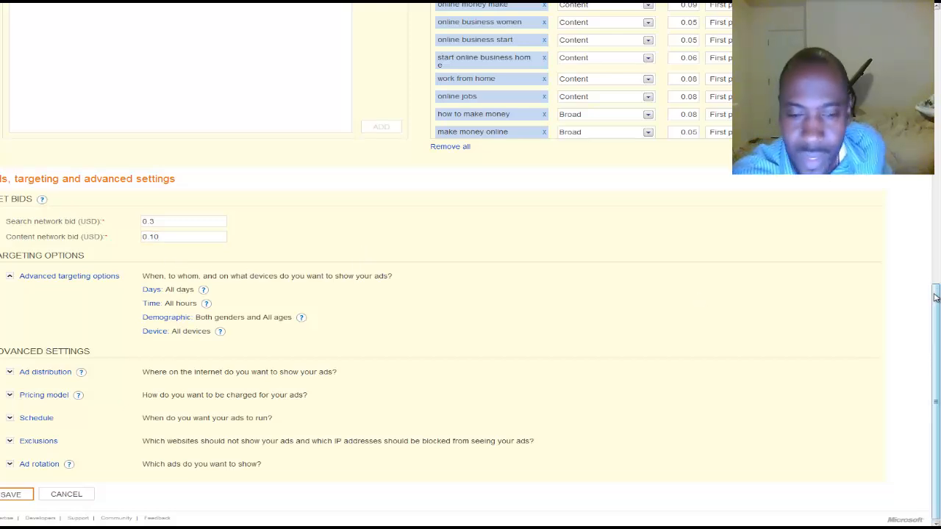
Step: Examine the advanced settings for ad distribution, pricing model, schedule and ad rotation
drag(936, 297, 939, 334)
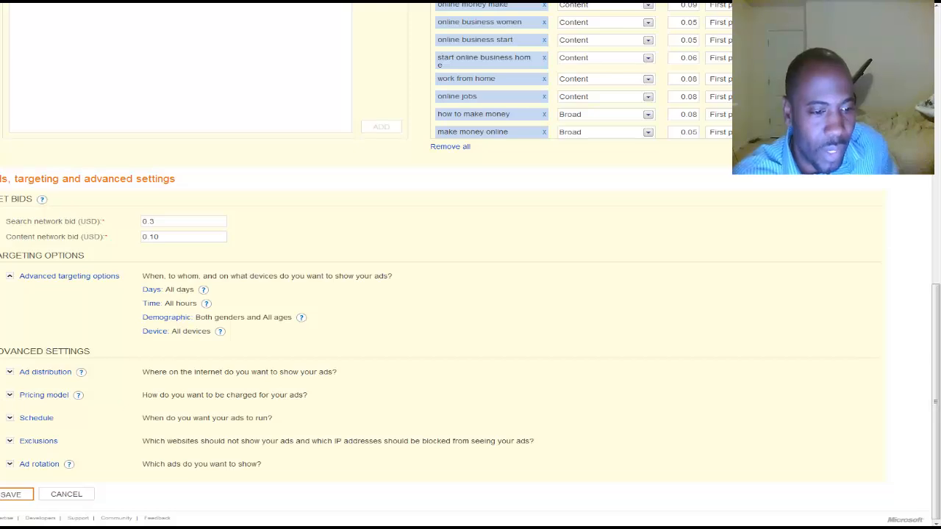
click(11, 375)
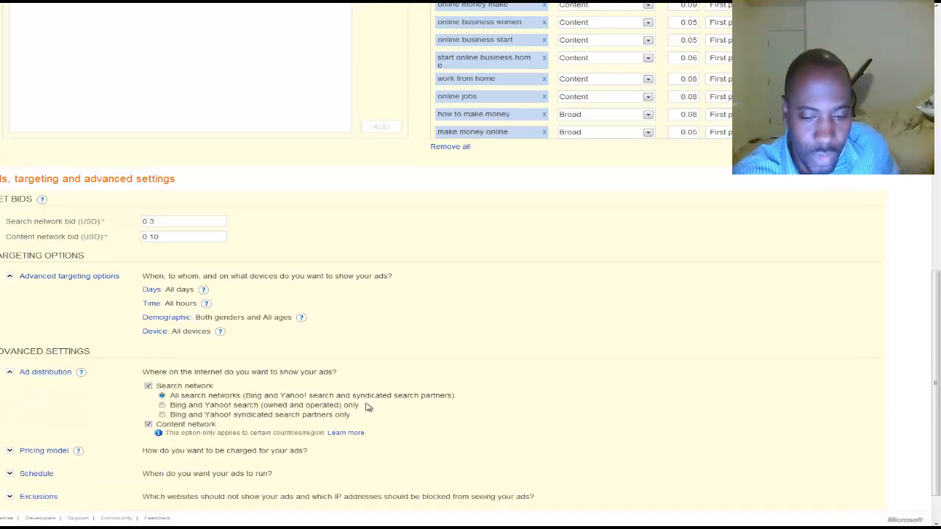
scroll(903, 475, down, 2)
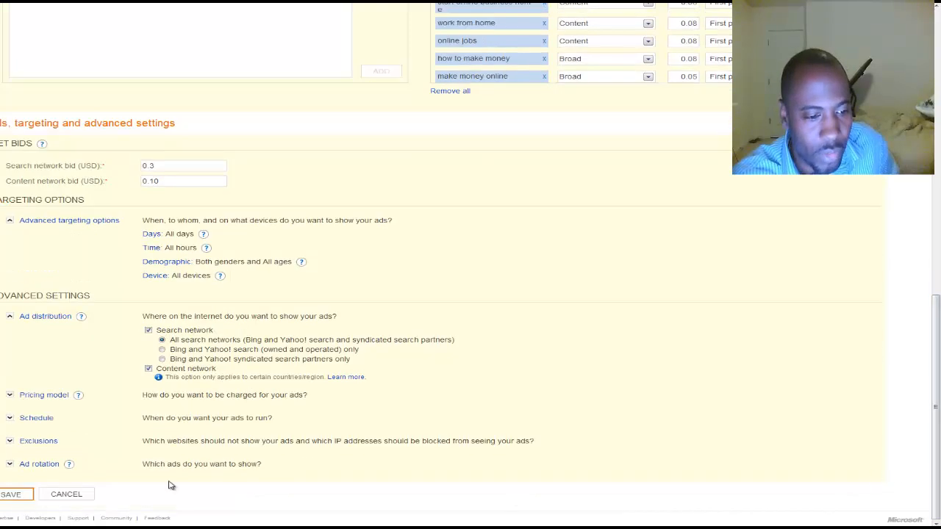
click(10, 397)
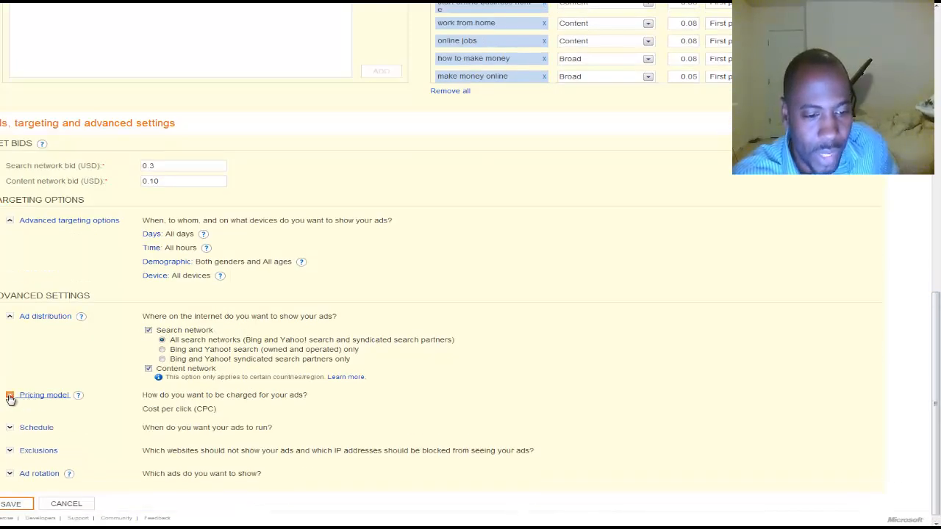
click(10, 397)
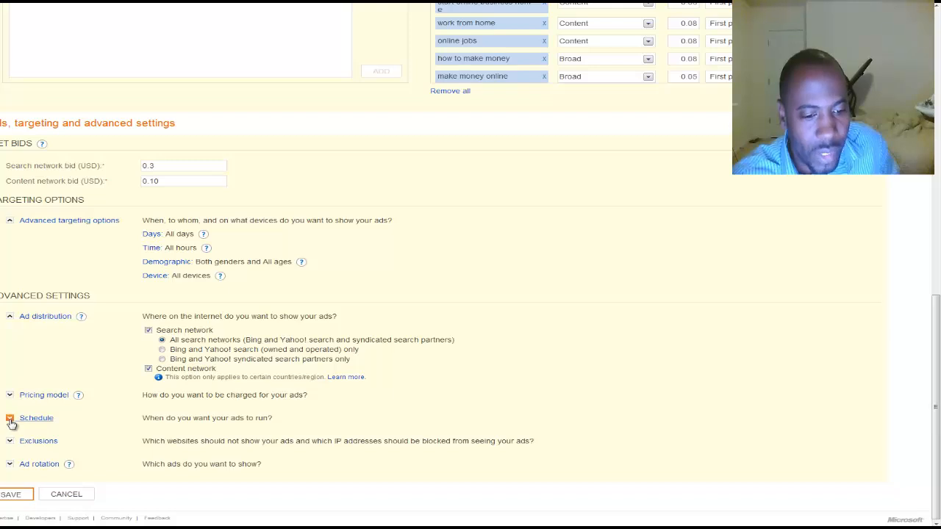
click(10, 420)
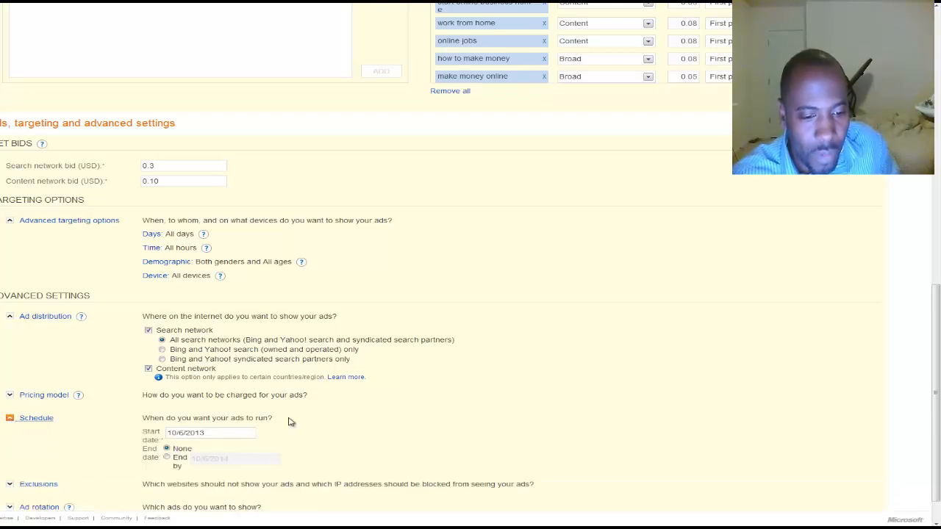
click(11, 420)
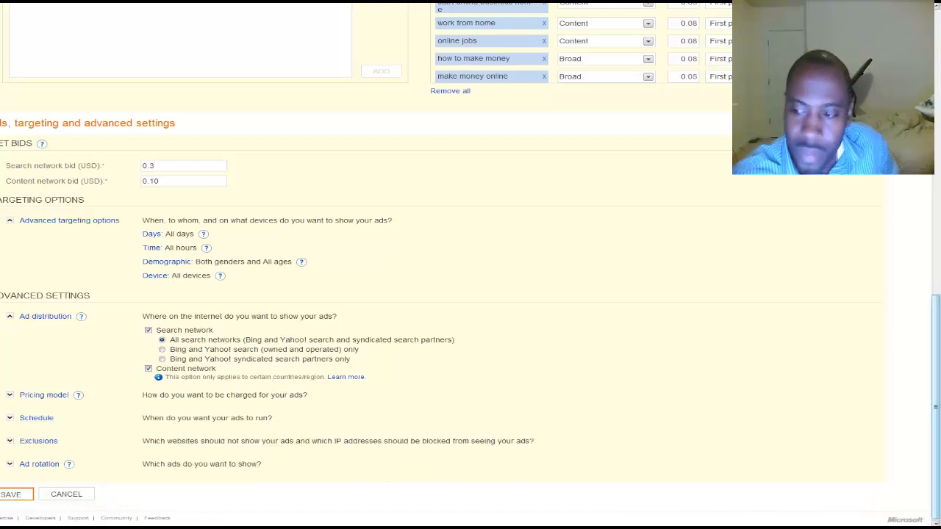
click(10, 465)
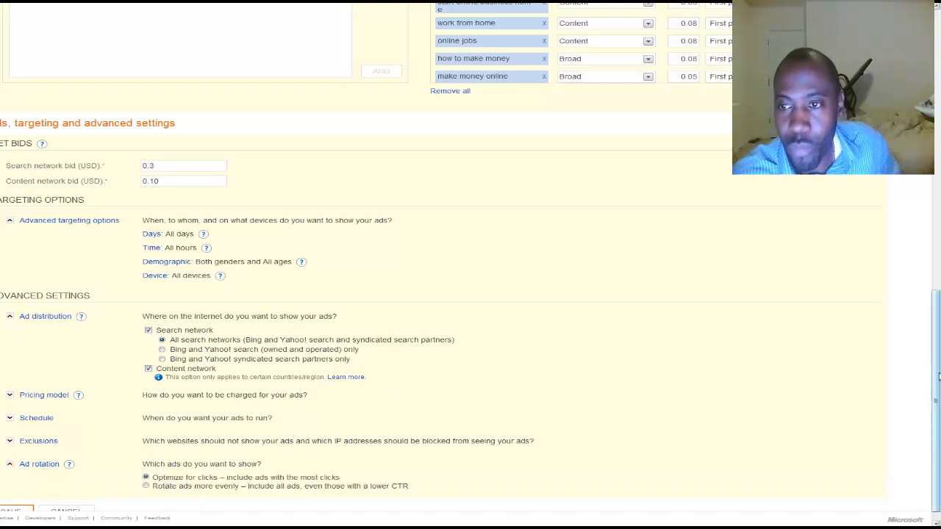
Step: Review the ad, keywords and advanced settings once more and save the new campaign
drag(939, 376, 928, 180)
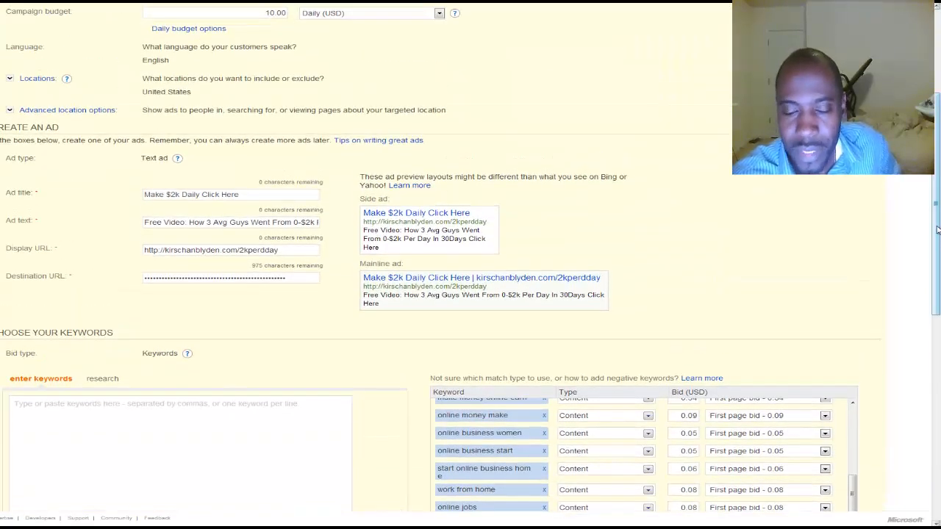
drag(938, 230, 938, 435)
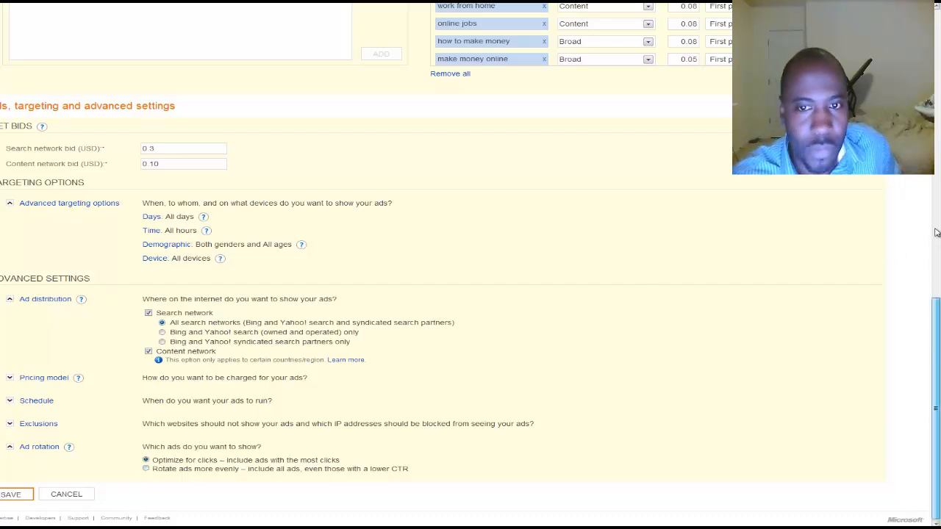
scroll(939, 294, up, 3)
scroll(939, 312, down, 3)
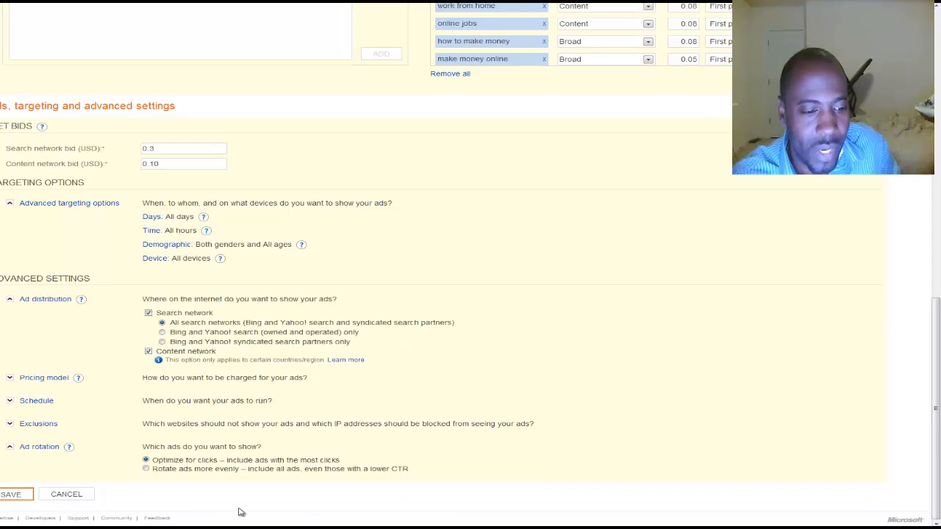
click(26, 498)
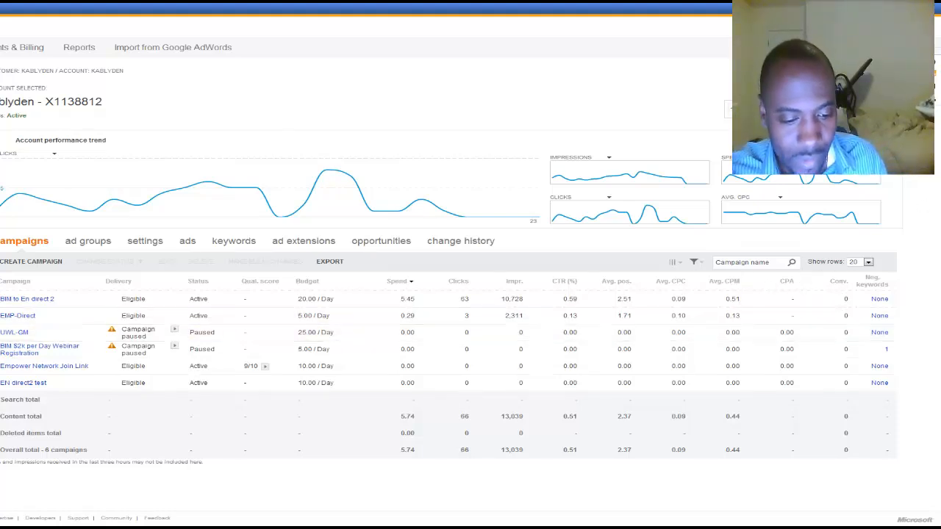
key(F10)
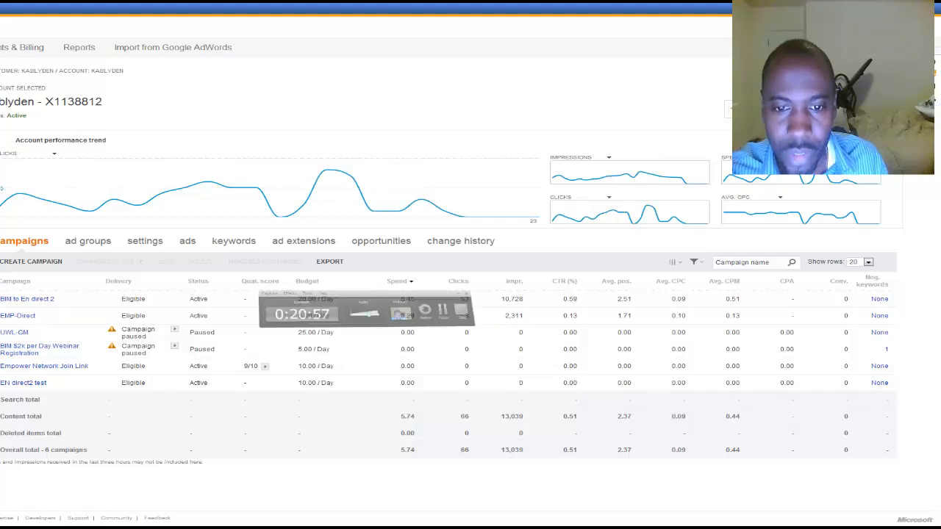